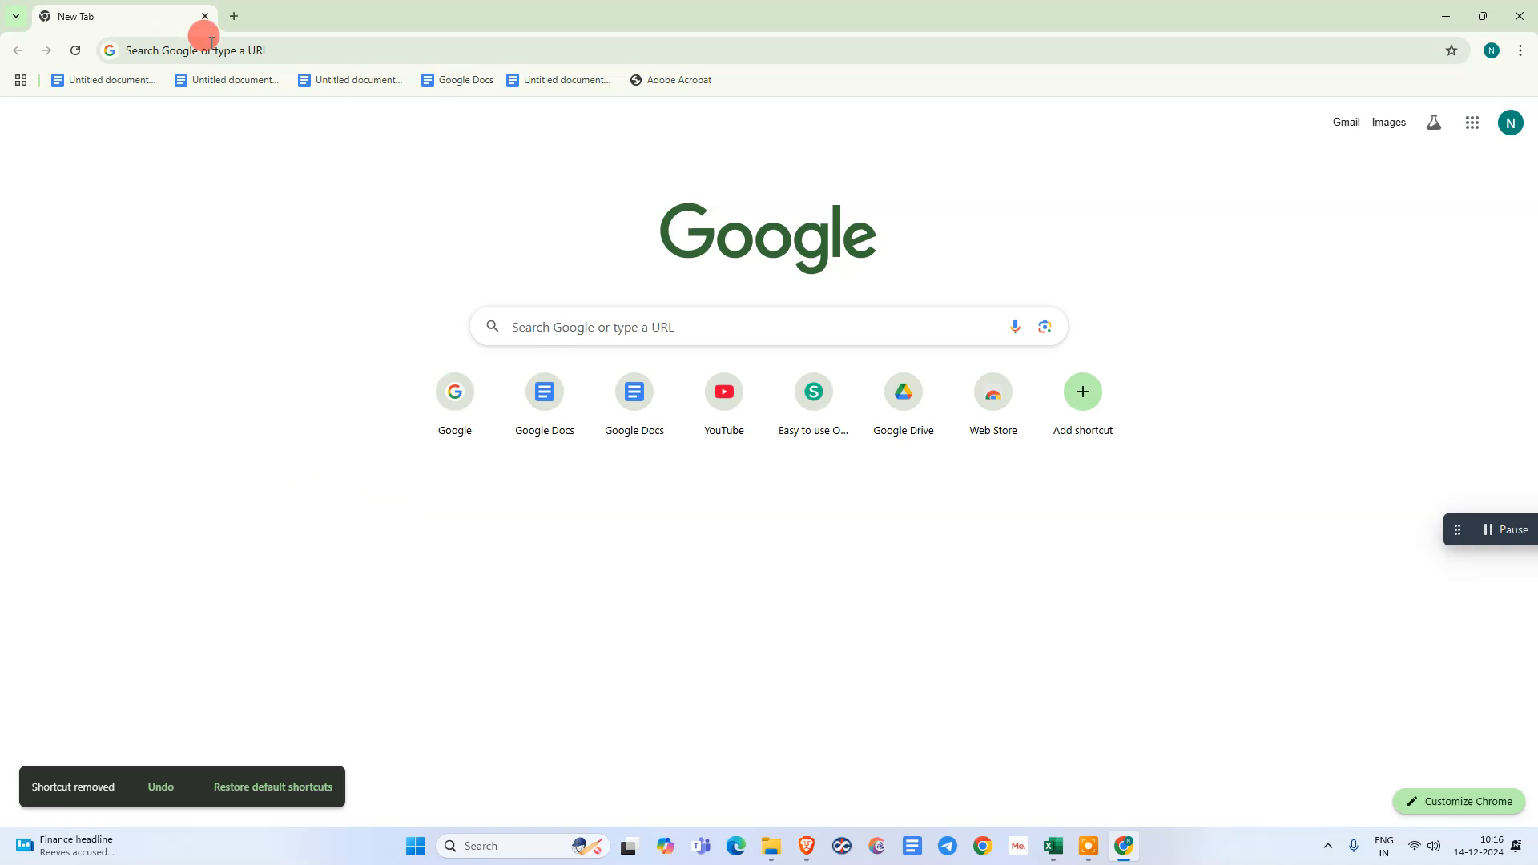
# - Go to google.com and search for "adobe free signature"
pyautogui.click(275, 52)
pyautogui.write('google.com')
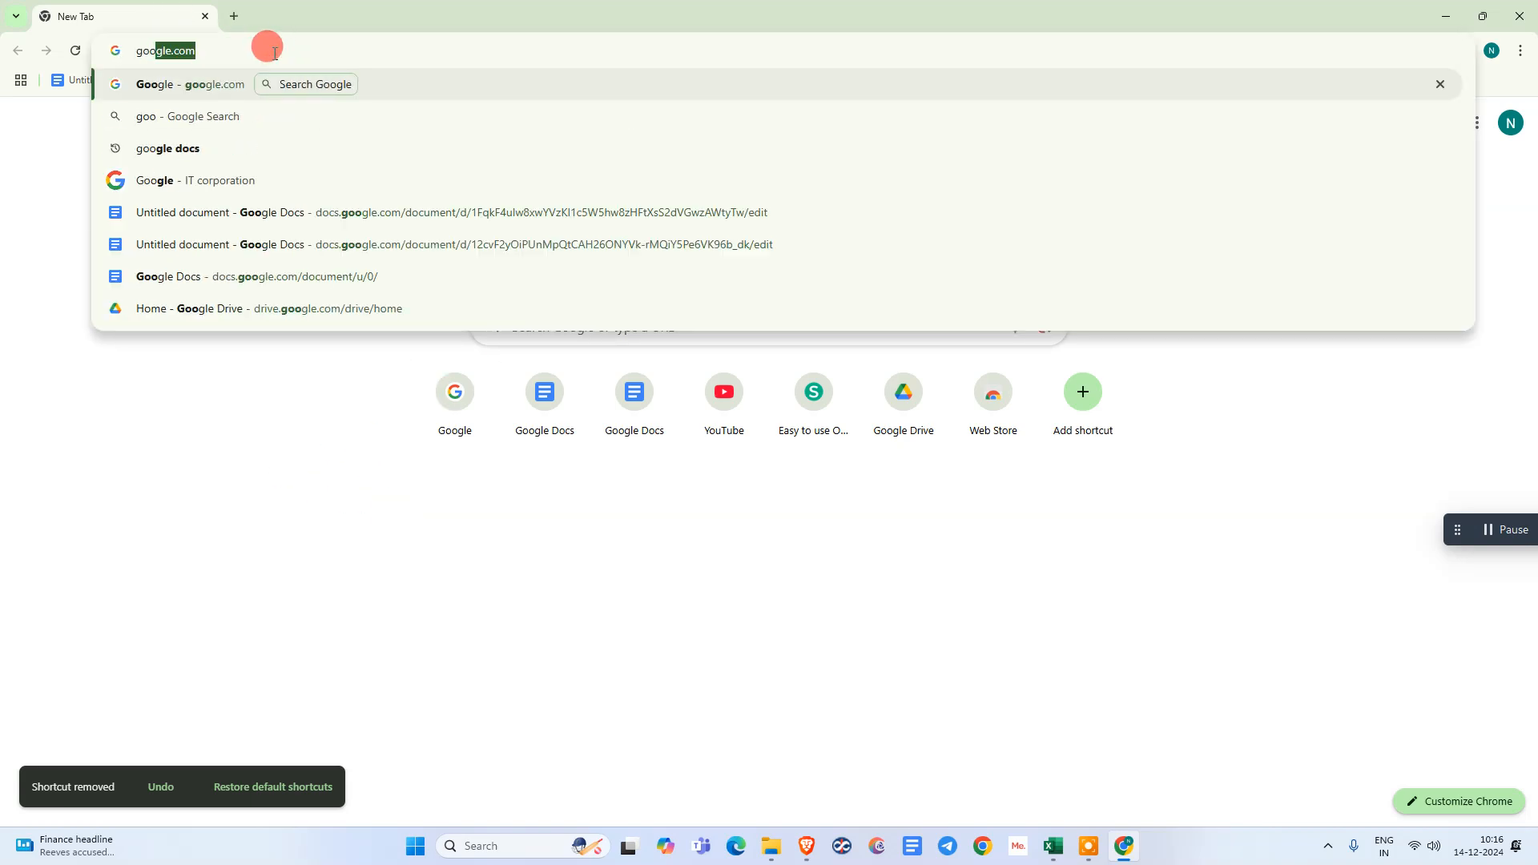
pyautogui.press('Return')
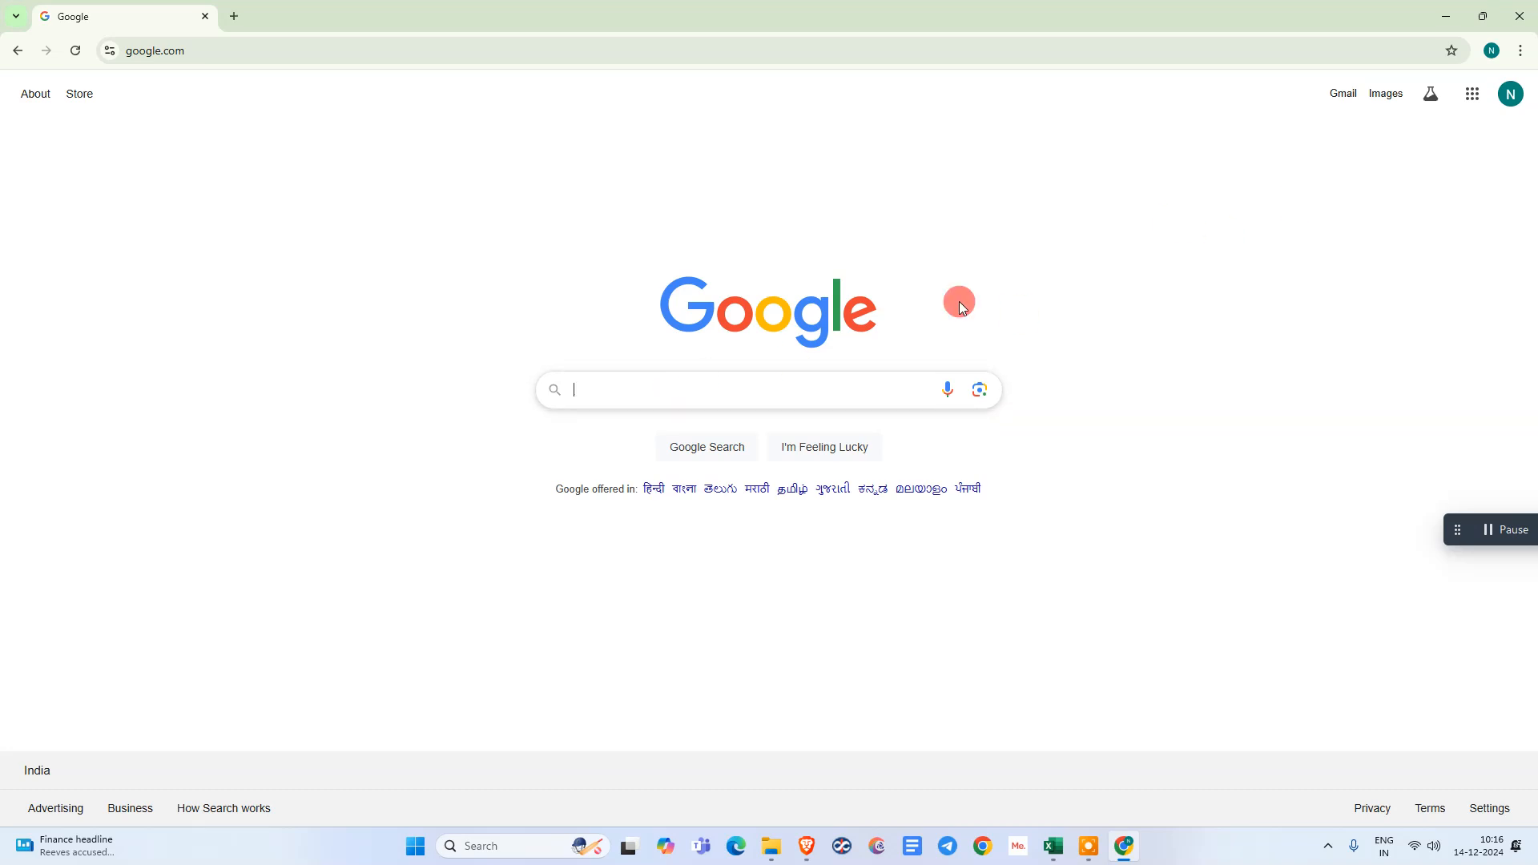
pyautogui.click(738, 386)
pyautogui.write('ad')
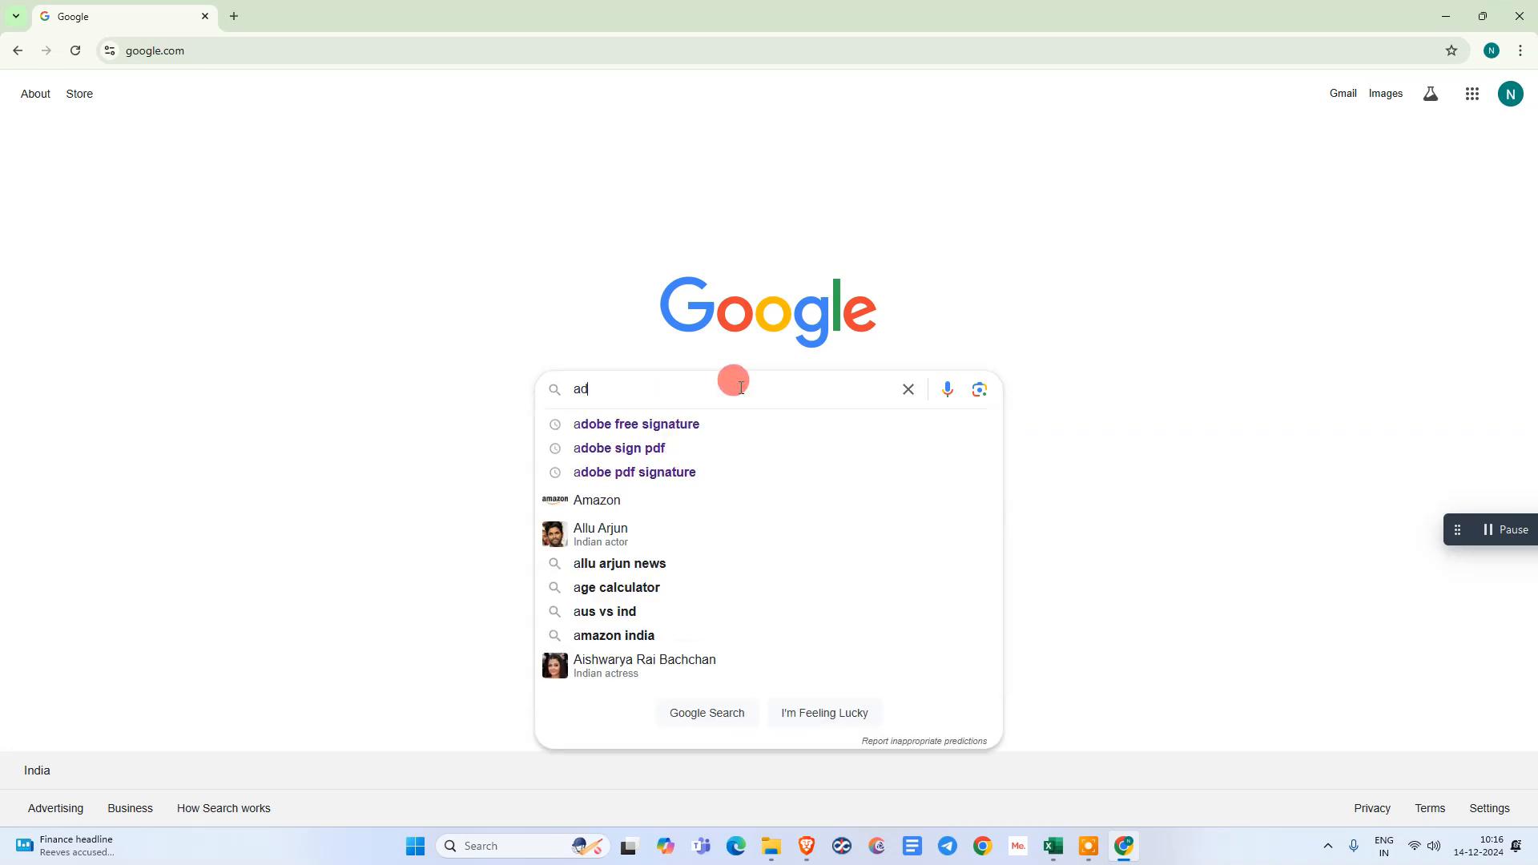
pyautogui.write('obe free signature')
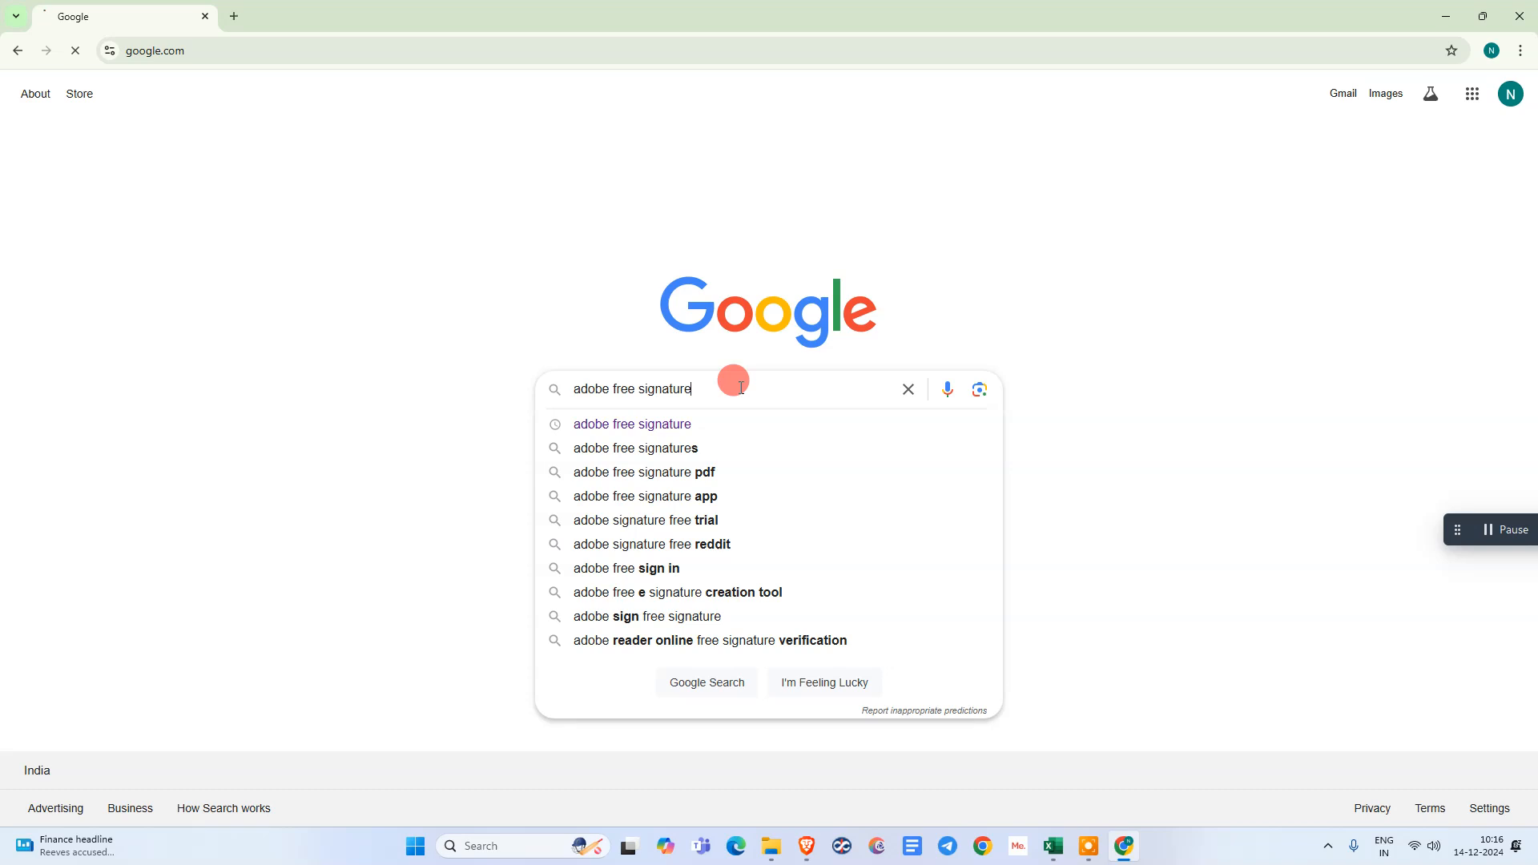
pyautogui.press('Return')
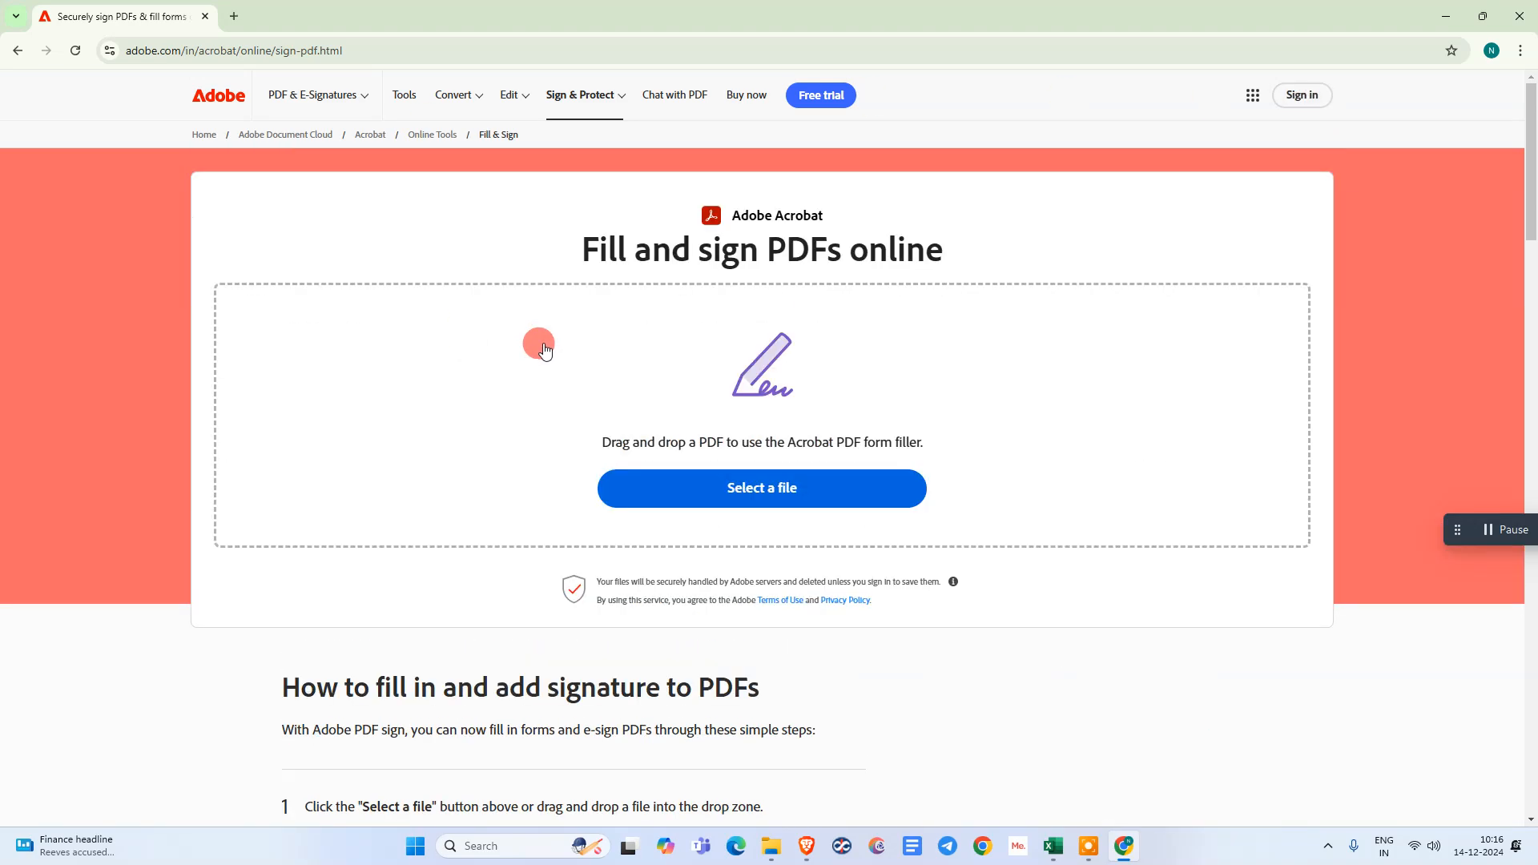
pyautogui.click(737, 485)
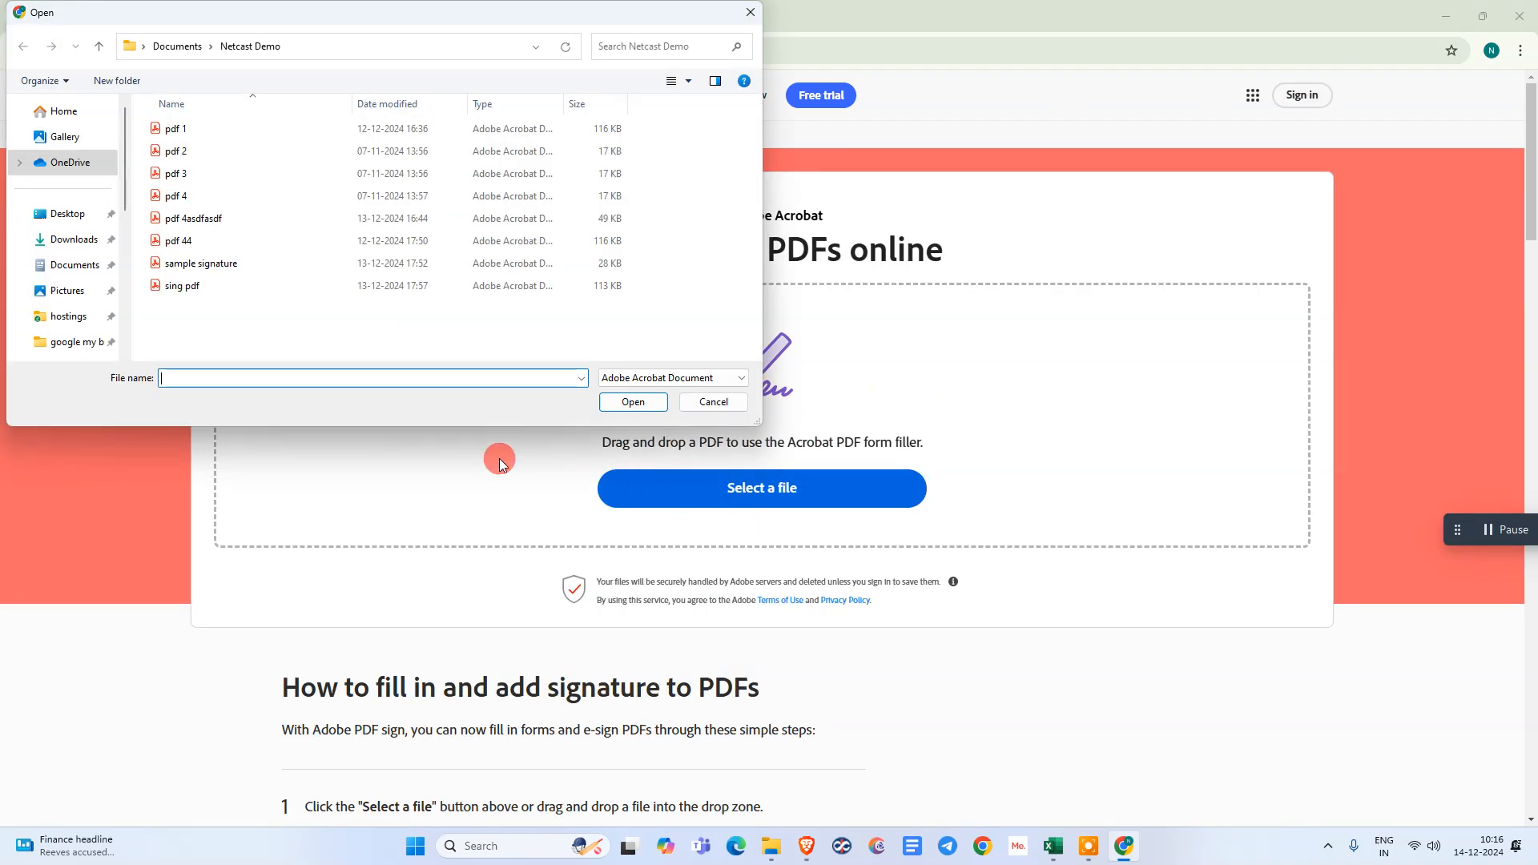
pyautogui.moveTo(208, 18); pyautogui.dragTo(810, 132)
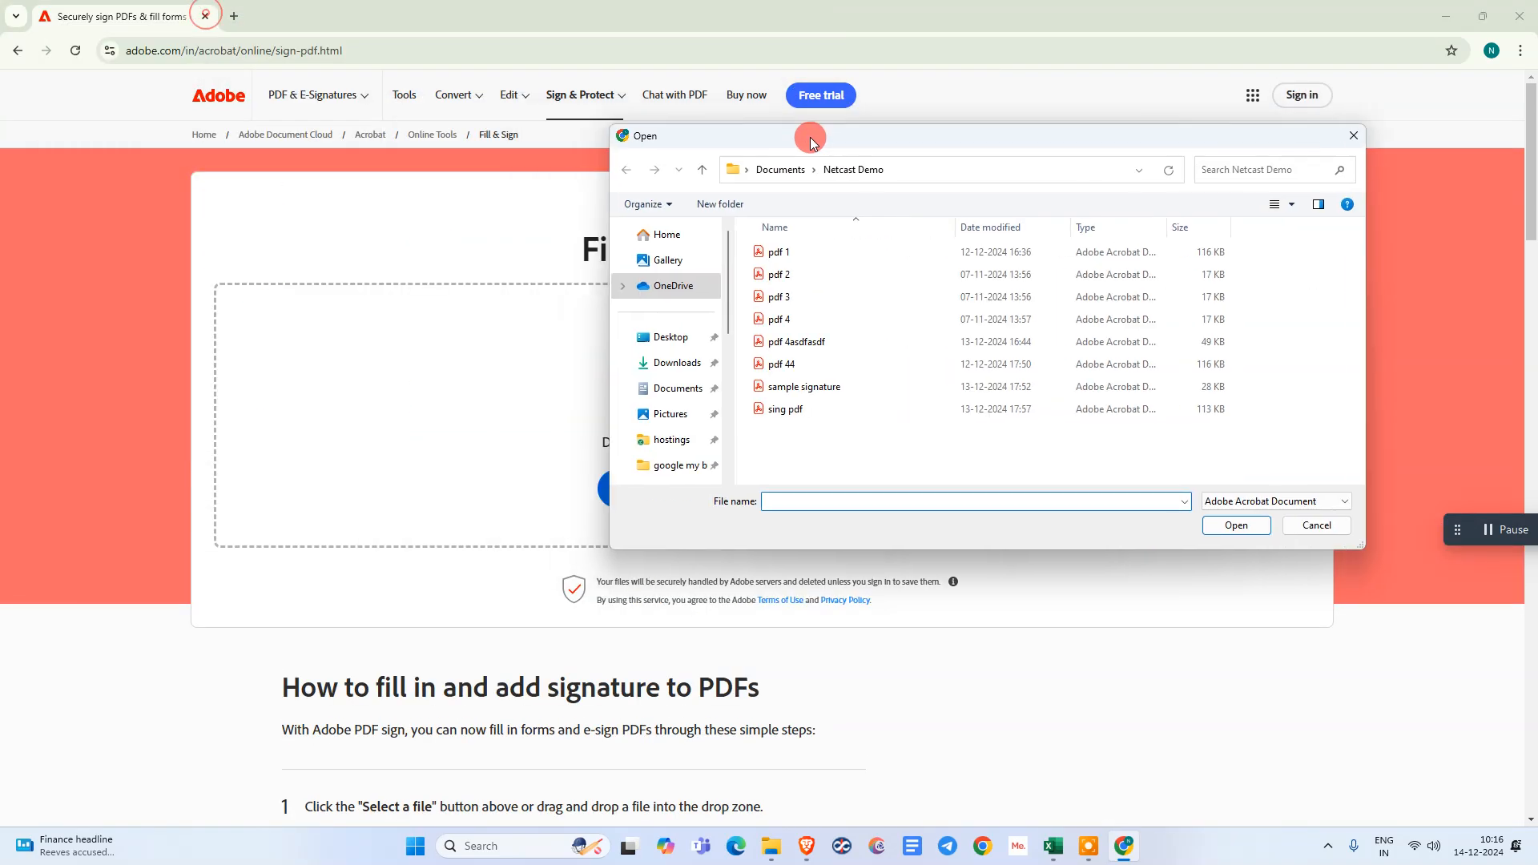
pyautogui.click(799, 324)
pyautogui.click(1336, 526)
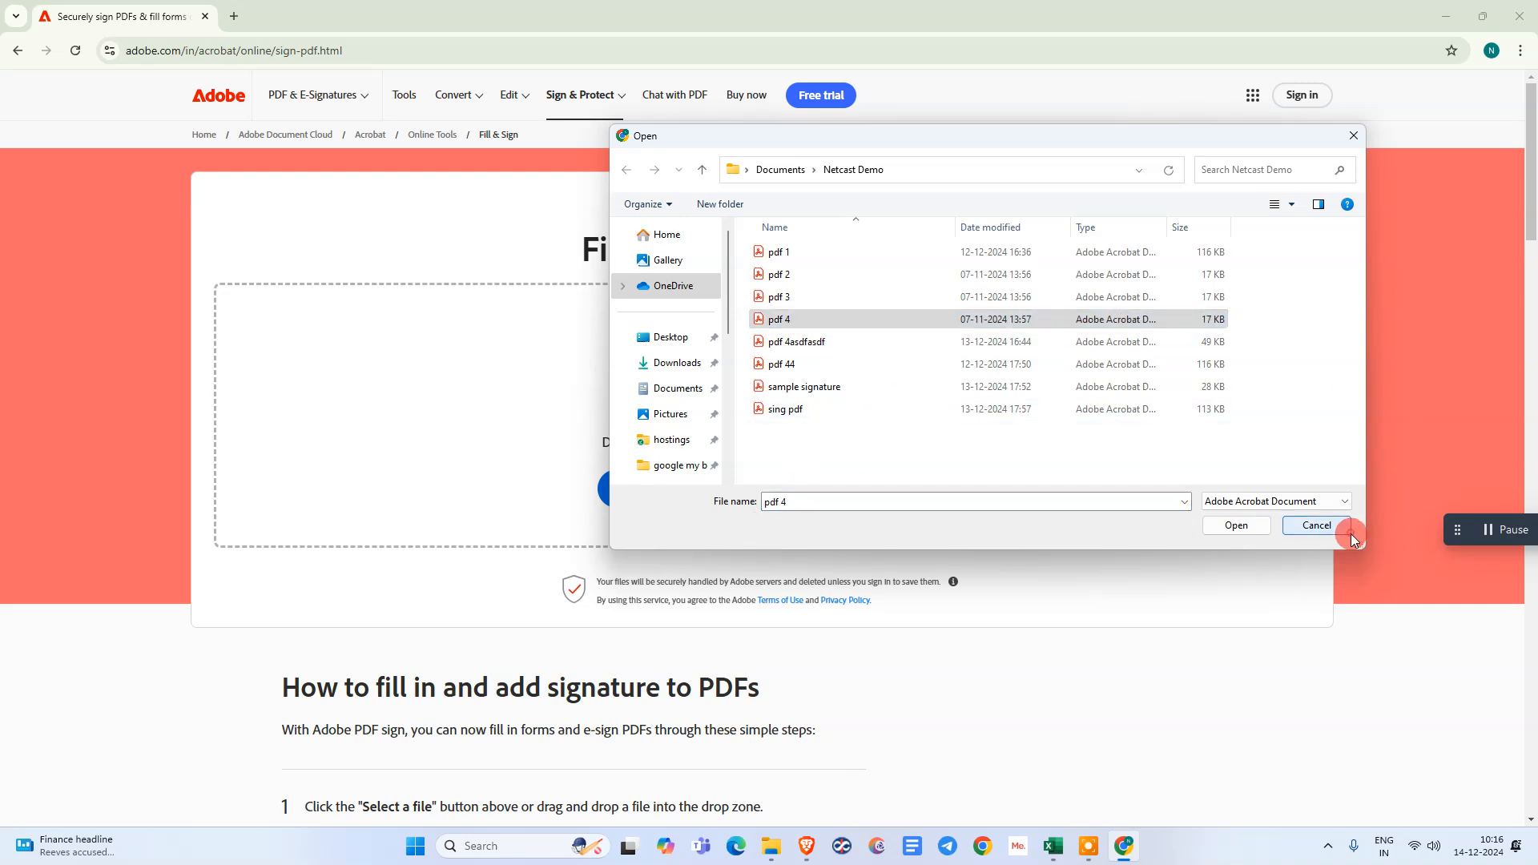
pyautogui.click(578, 108)
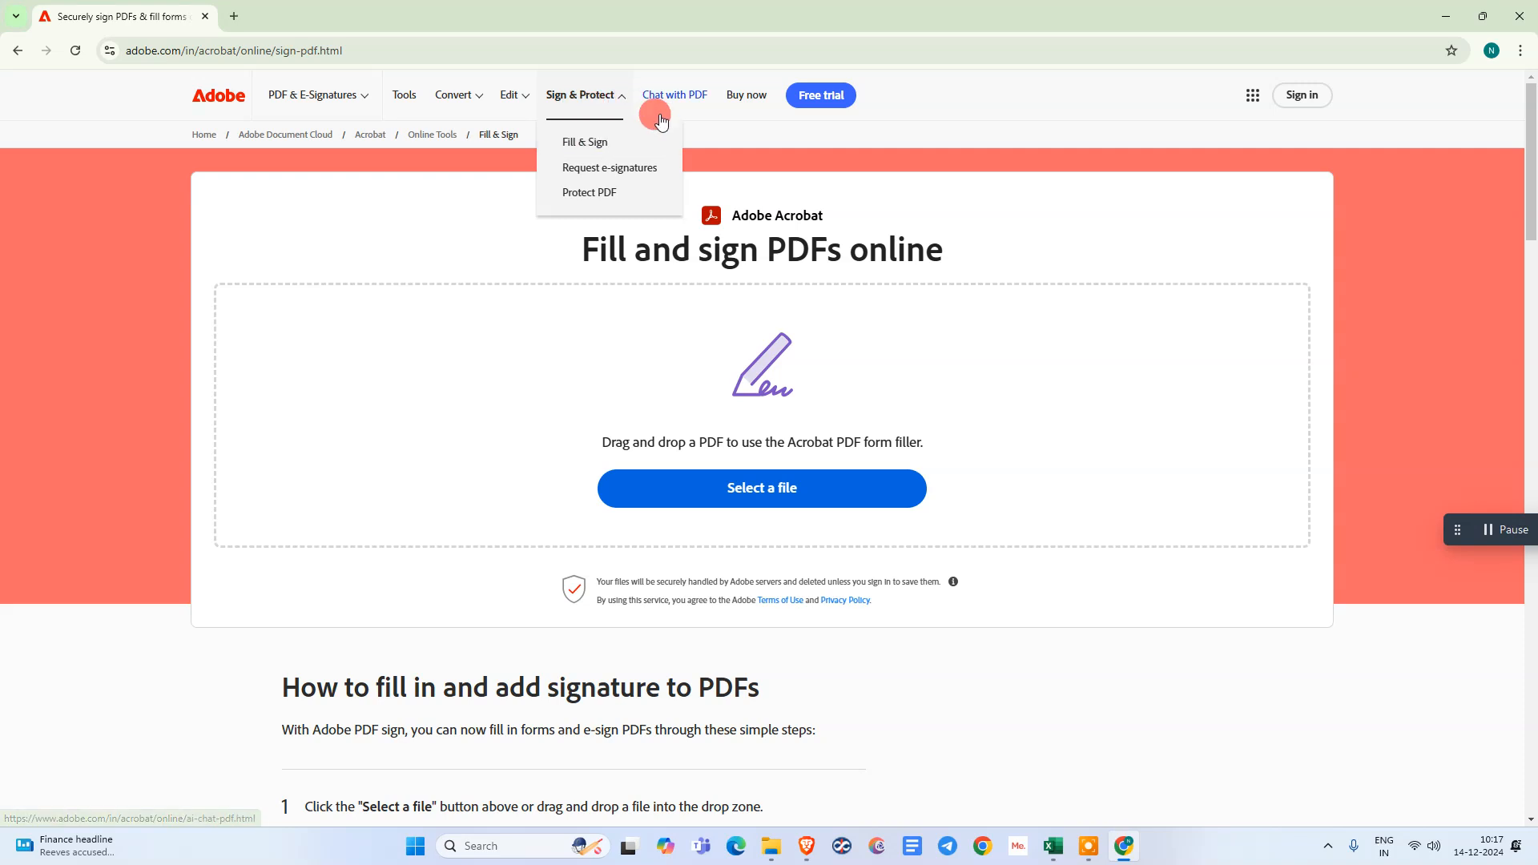
pyautogui.click(578, 146)
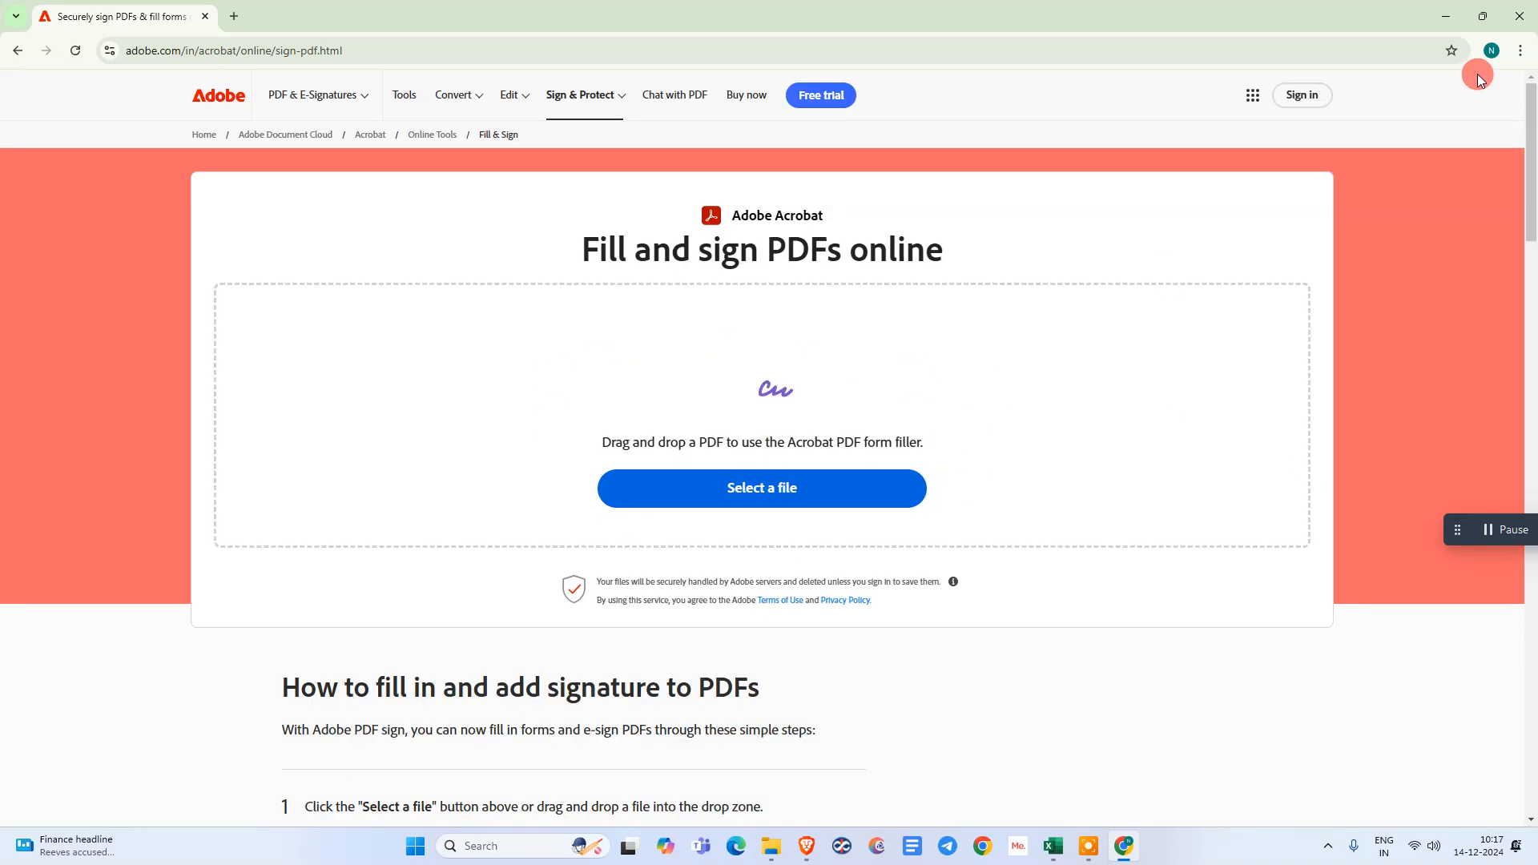
pyautogui.click(1491, 51)
pyautogui.click(1052, 150)
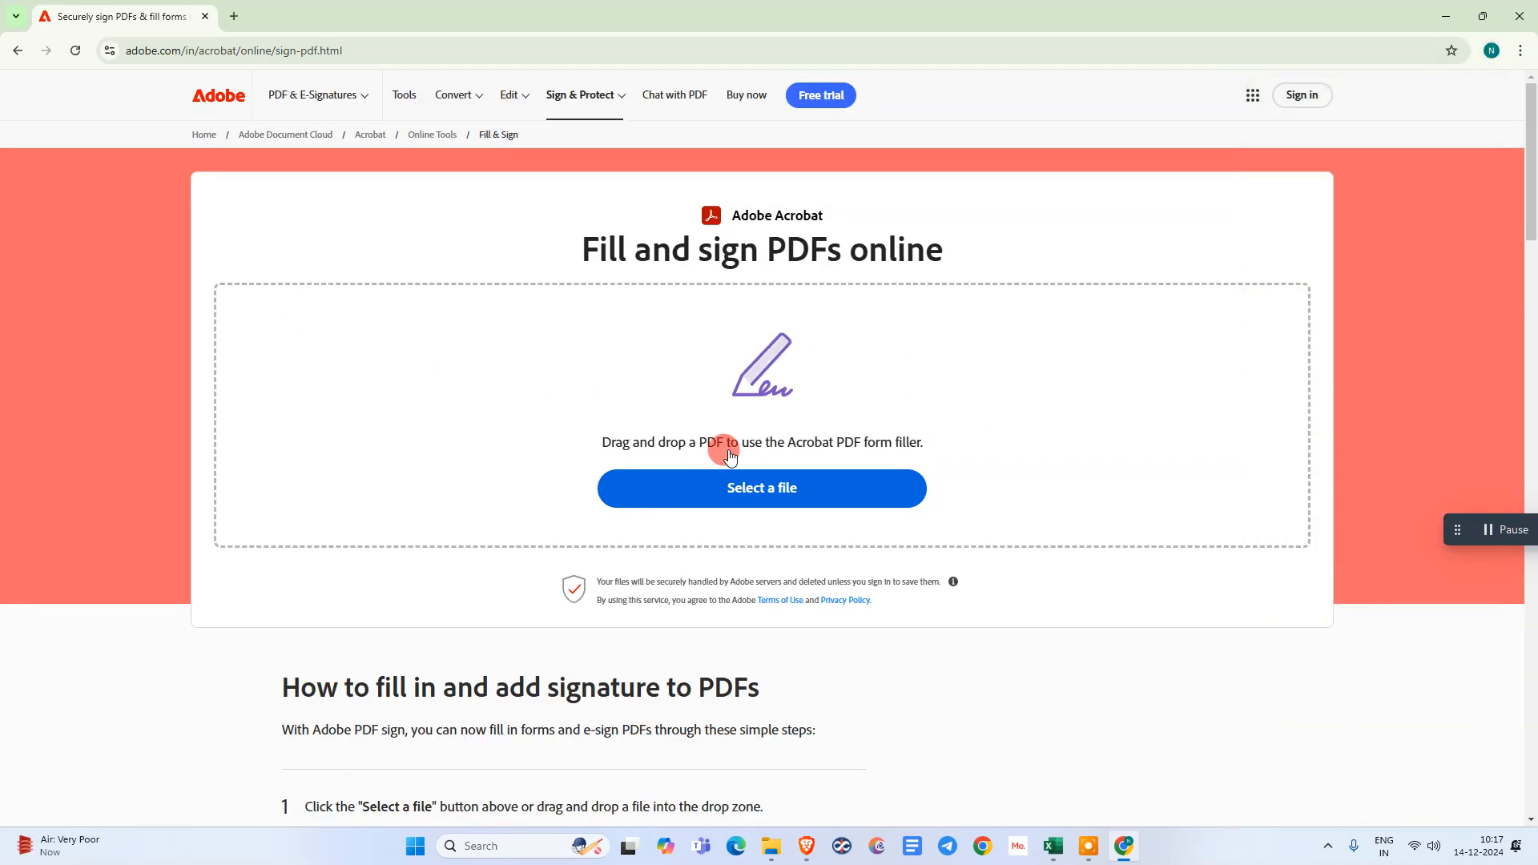
# - Upload the file pdf 4 to Adobe's online Fill and Sign tool and sign in with the suggested Google account
pyautogui.click(736, 486)
pyautogui.click(779, 319)
pyautogui.click(1242, 525)
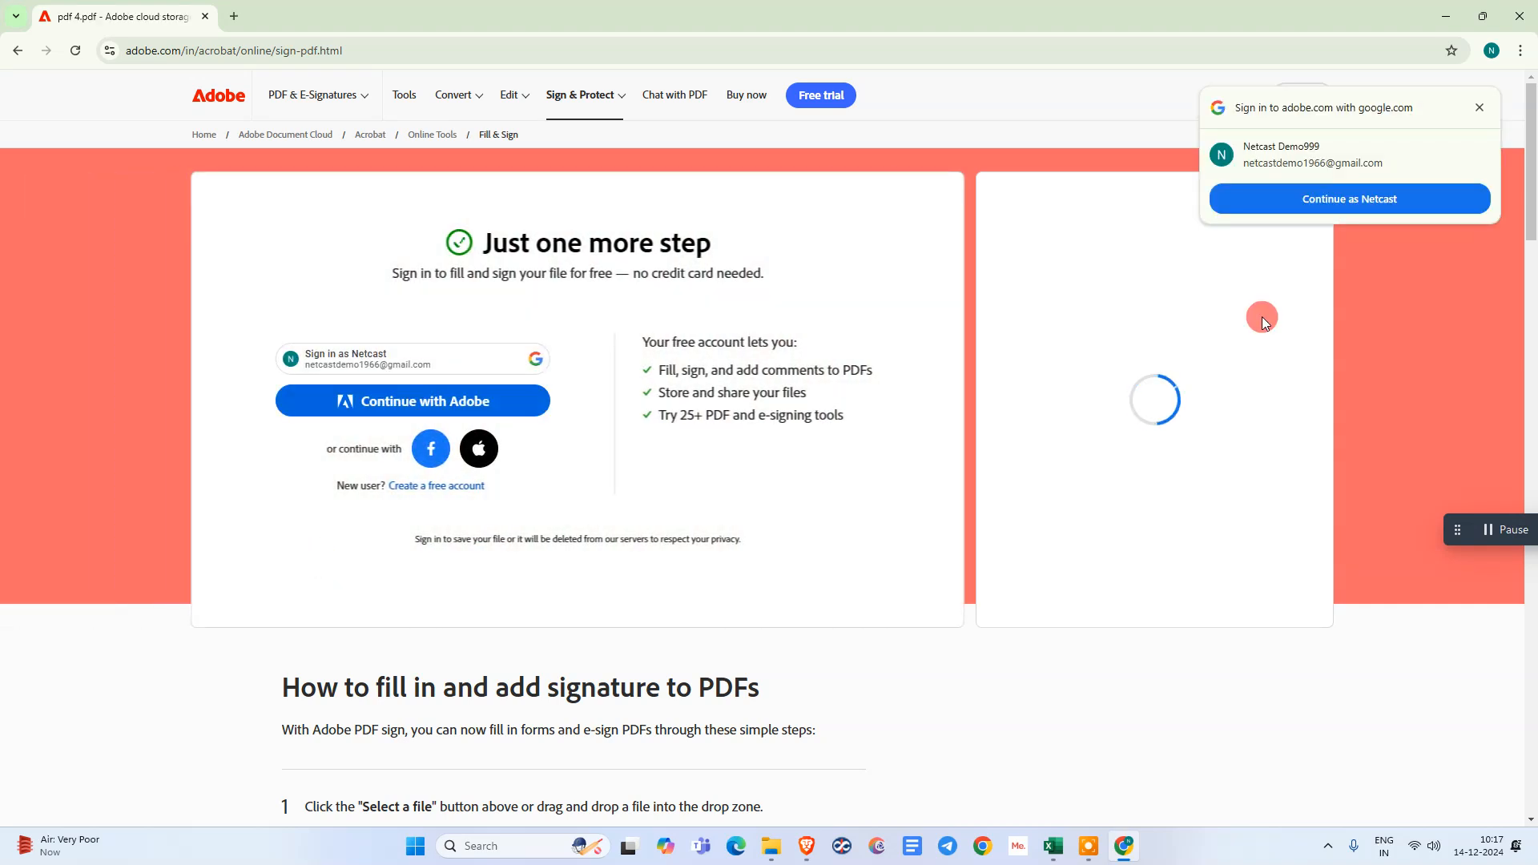
pyautogui.click(1332, 200)
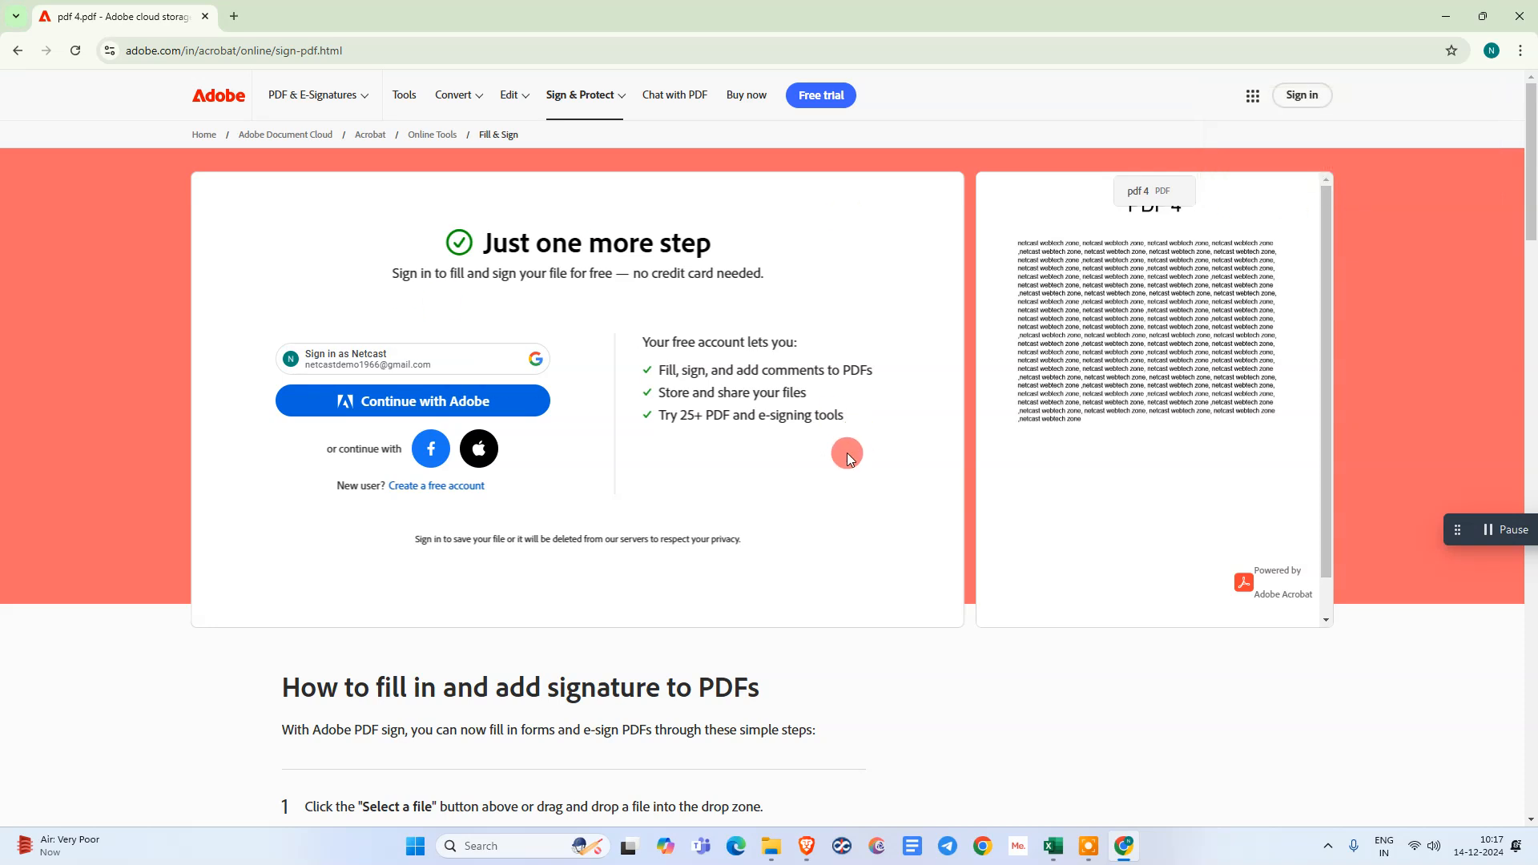
pyautogui.click(402, 410)
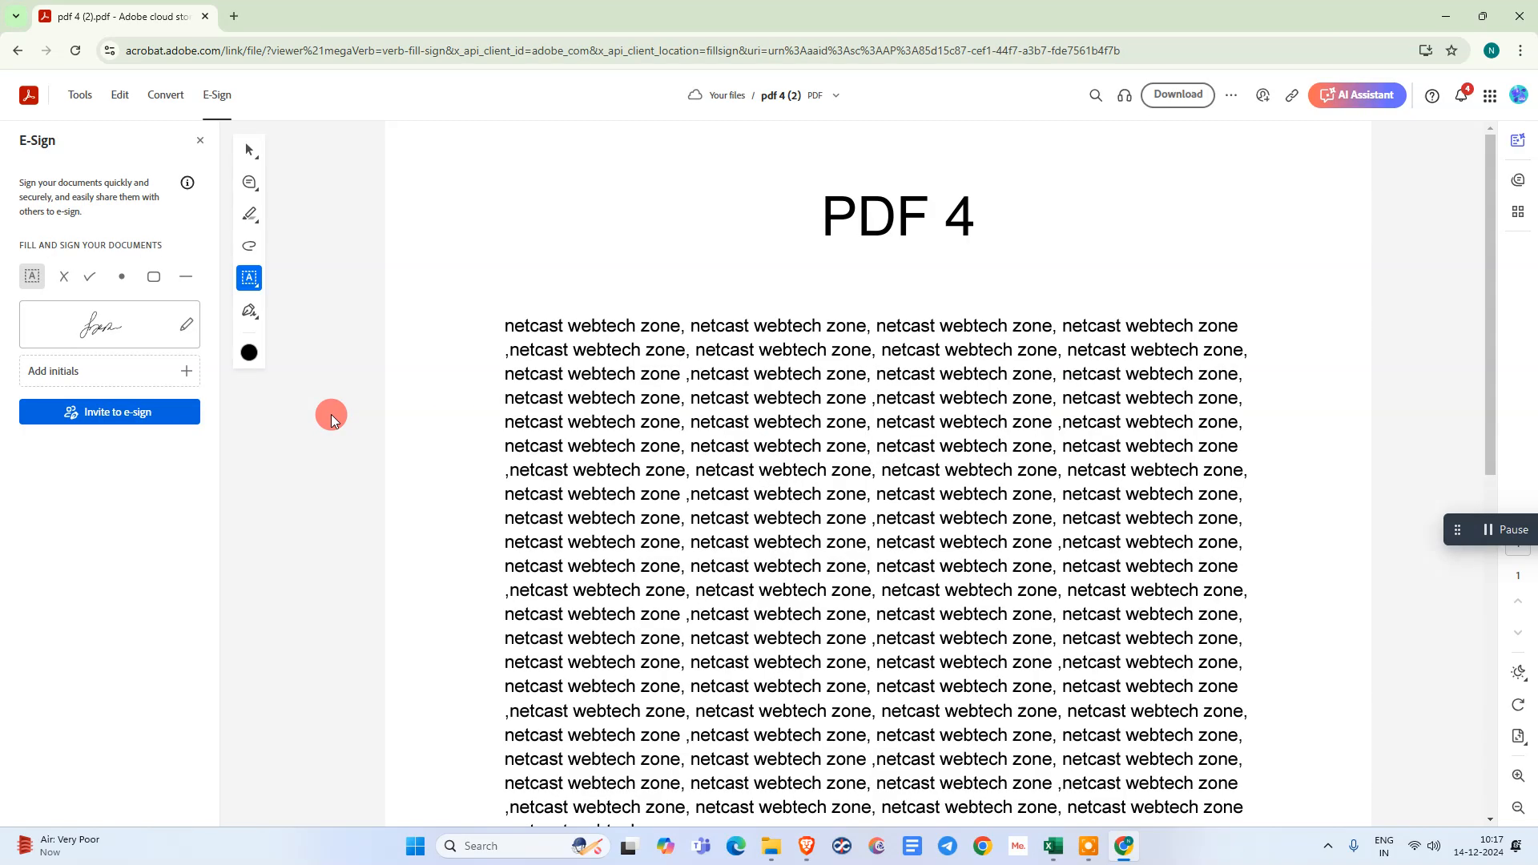
# - Open the Fill & Sign tool for the uploaded PDF
pyautogui.scroll(-5, 851, 461)
pyautogui.scroll(5, 851, 471)
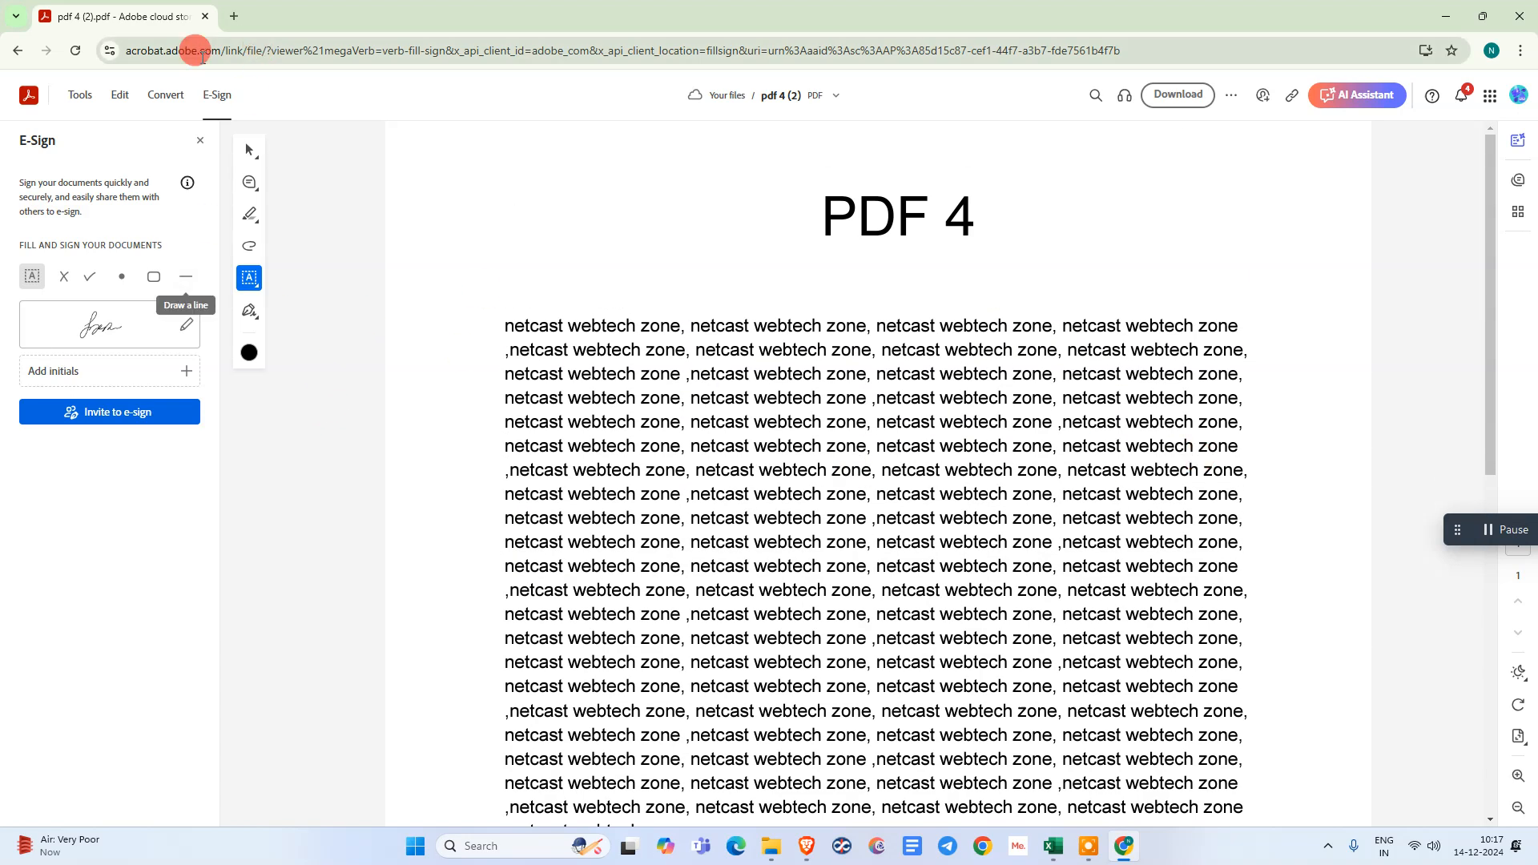
pyautogui.click(83, 97)
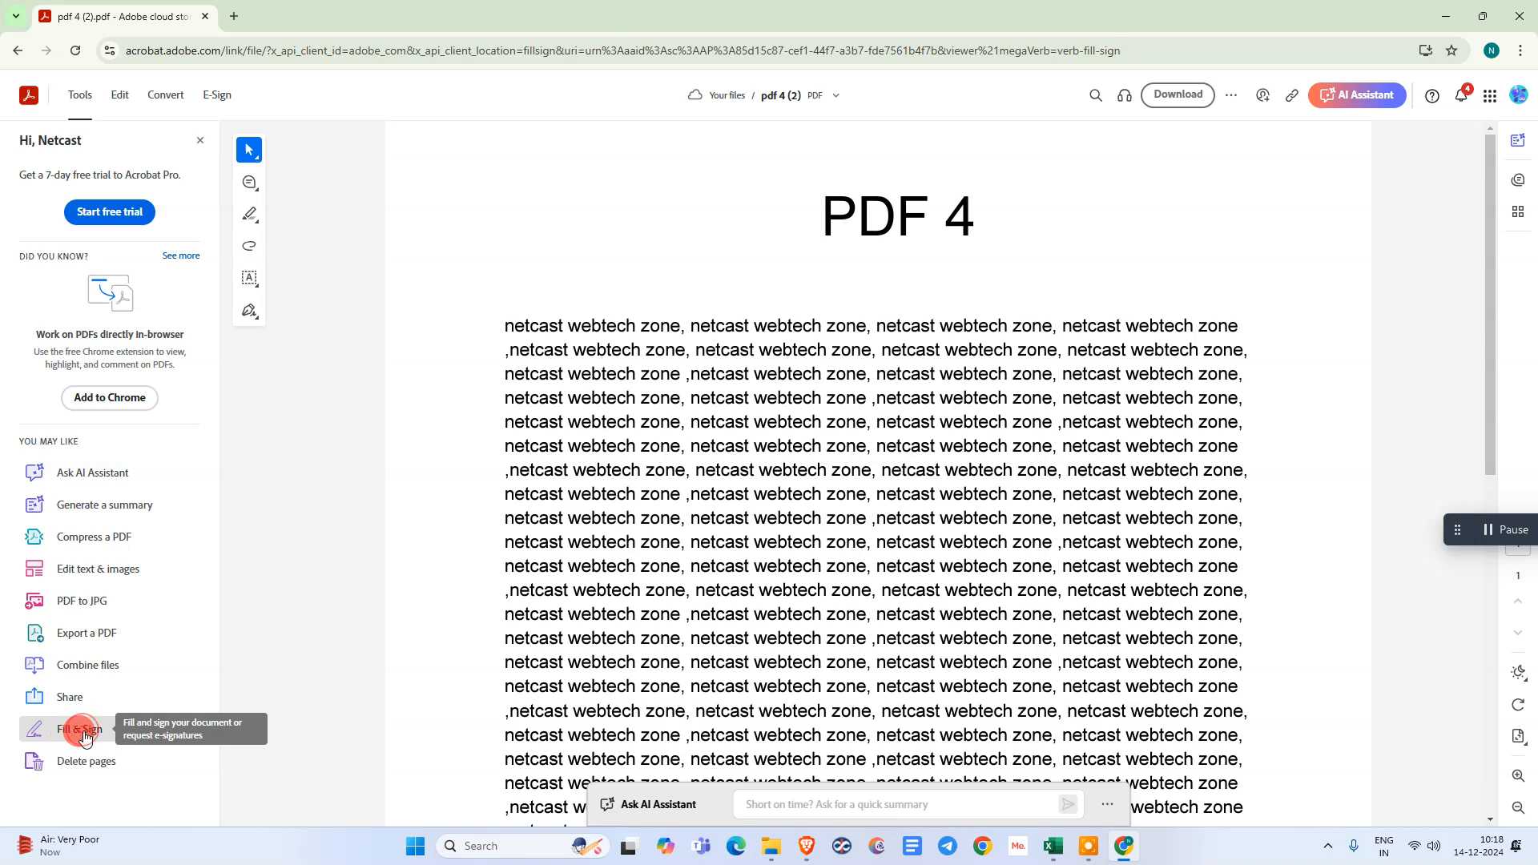
pyautogui.click(85, 737)
# - Clear the stored signature and save it empty to remove it
pyautogui.click(189, 347)
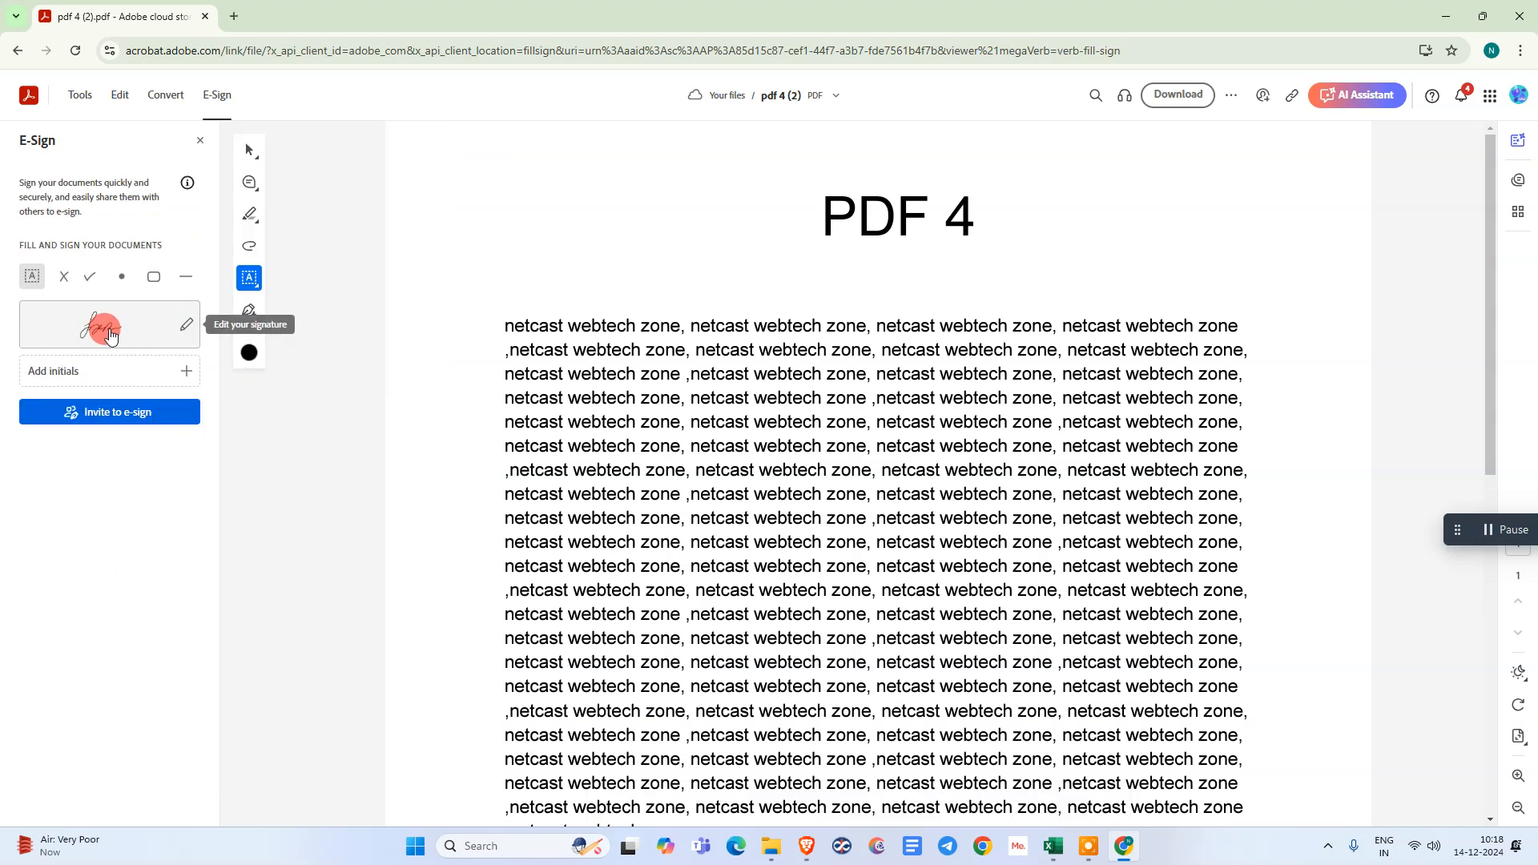
pyautogui.click(183, 327)
pyautogui.click(1024, 472)
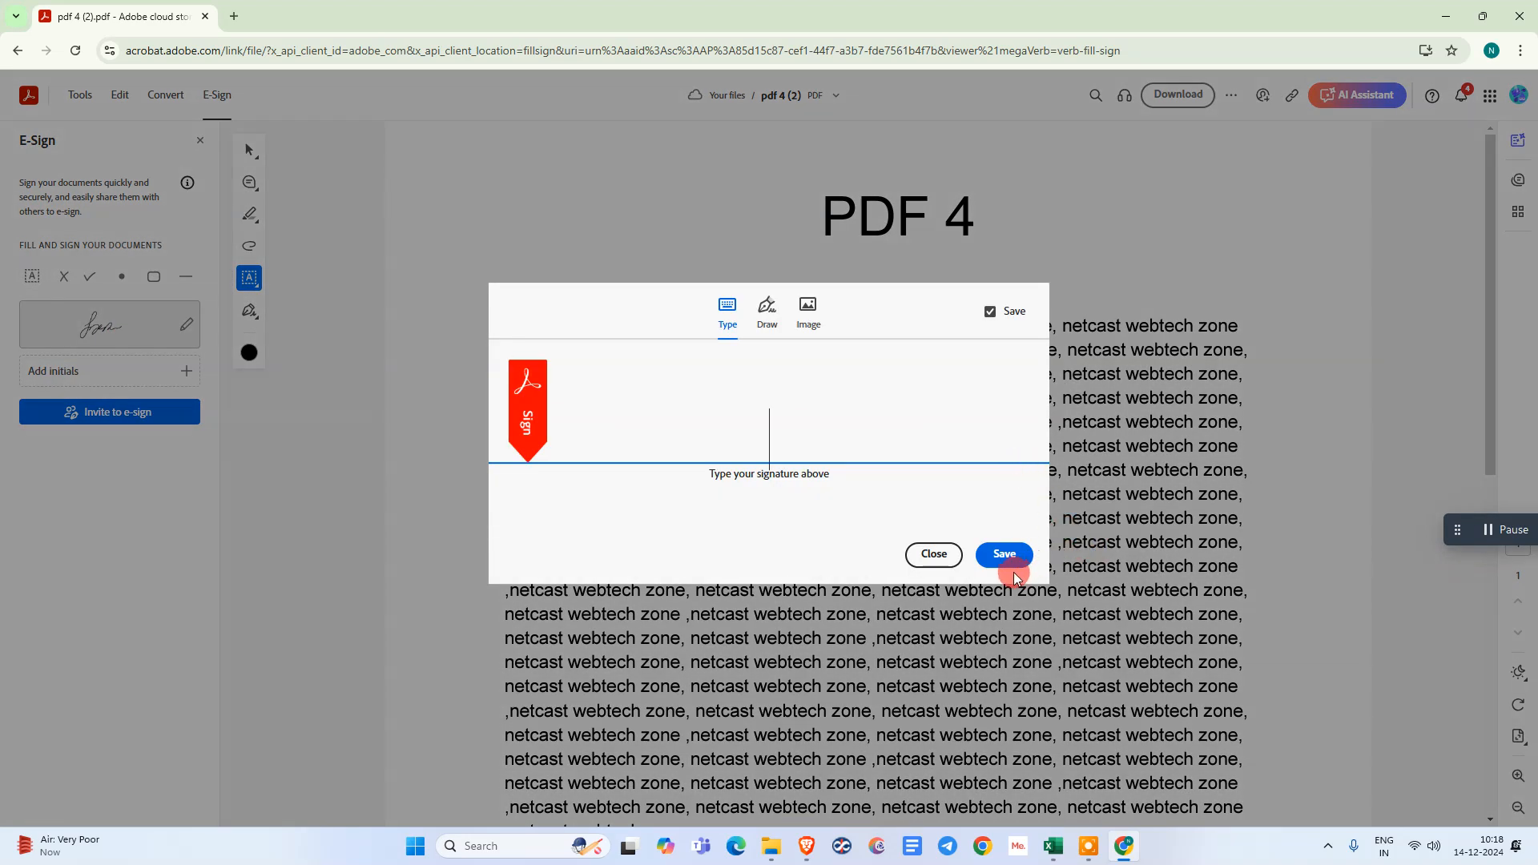
pyautogui.click(1010, 563)
pyautogui.click(263, 444)
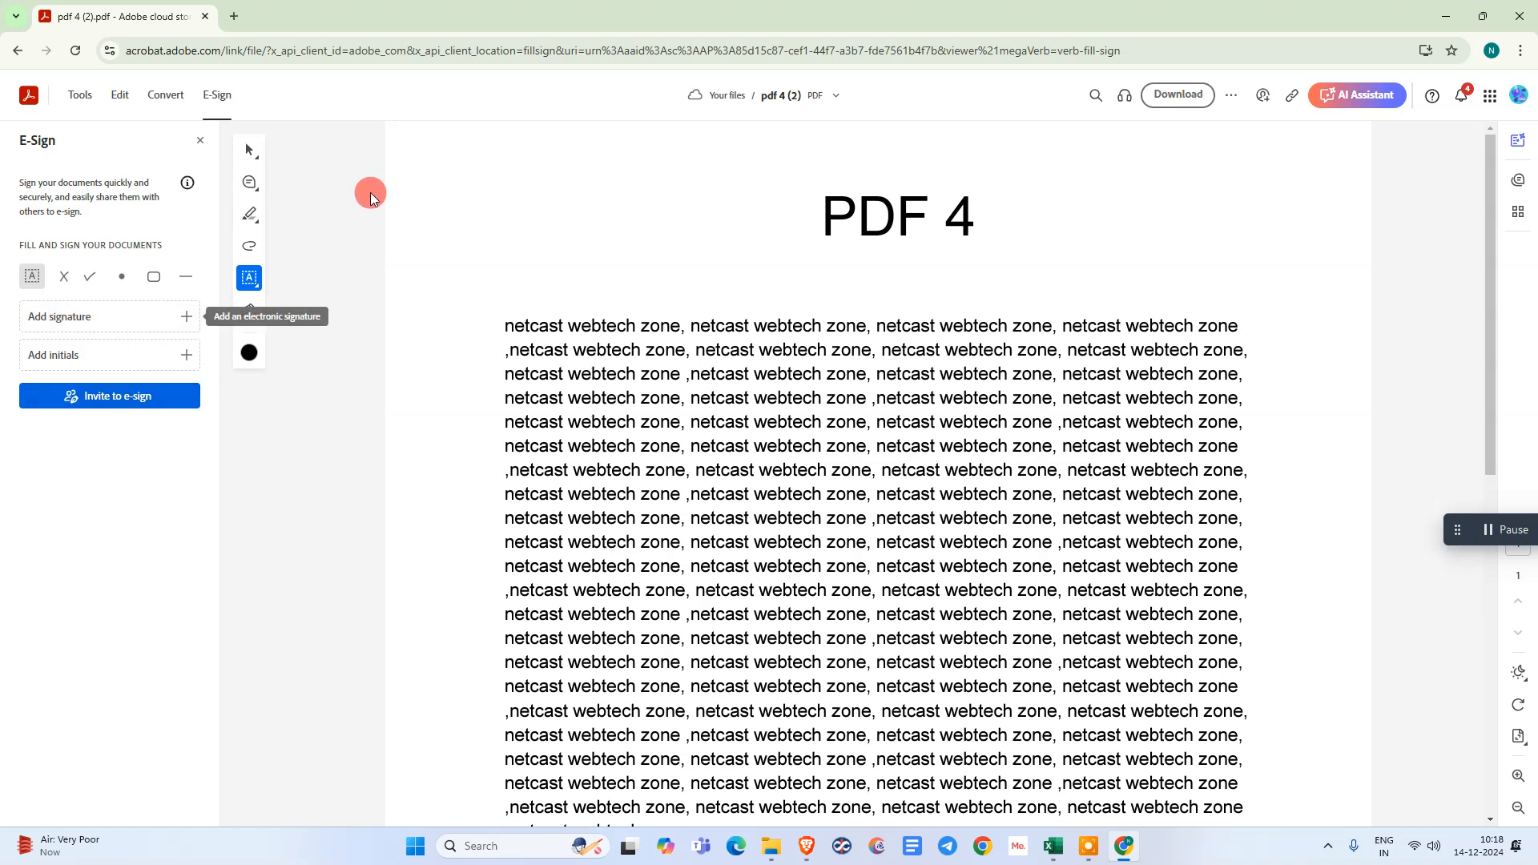
# - Start adding a new signature and look through the Type, Draw and Image options
pyautogui.click(87, 317)
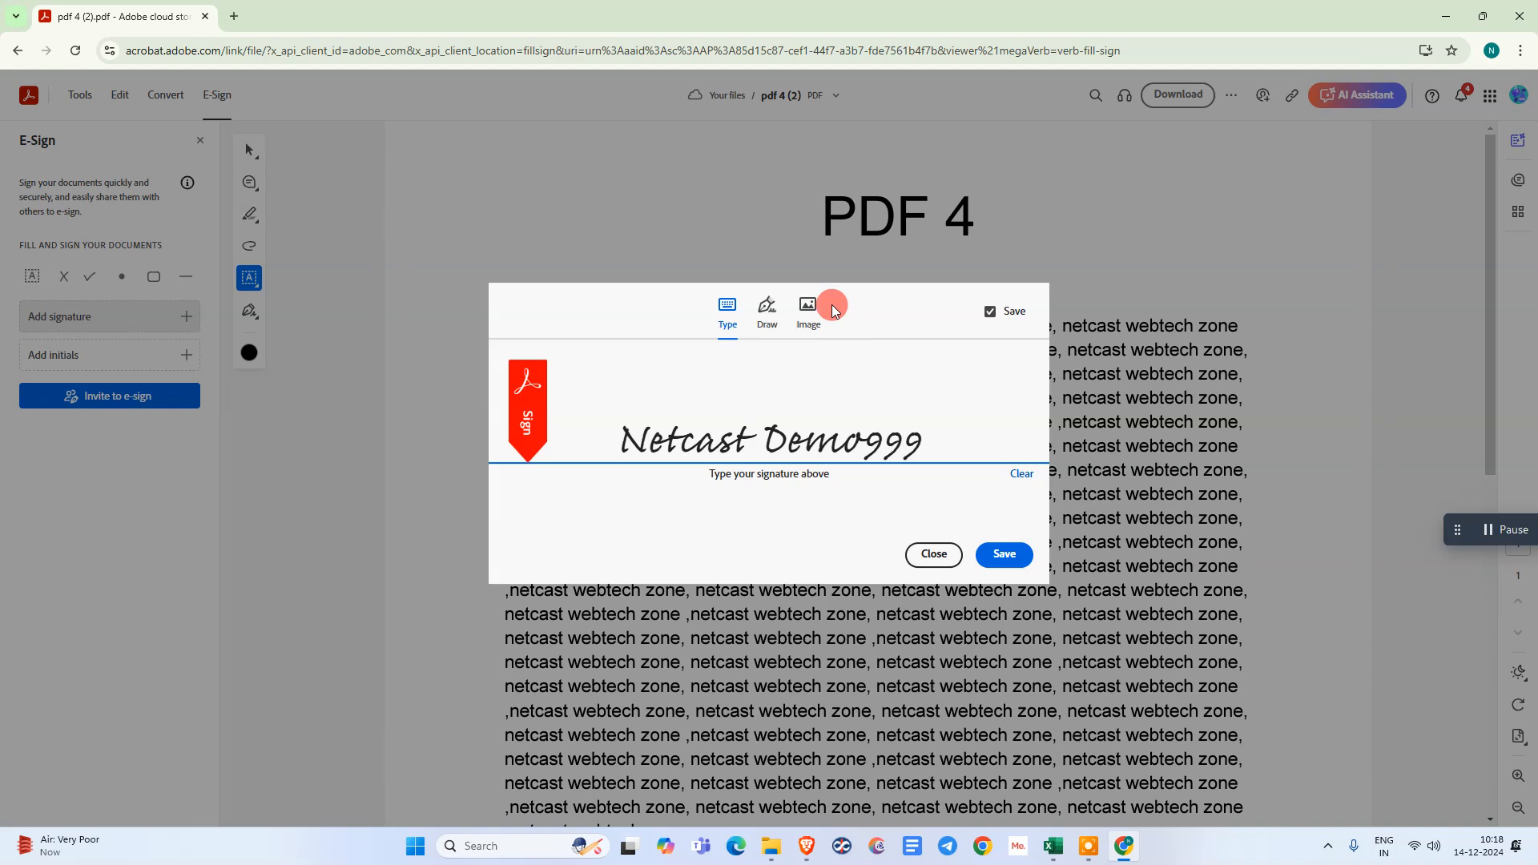
pyautogui.click(768, 327)
pyautogui.click(720, 320)
pyautogui.click(808, 330)
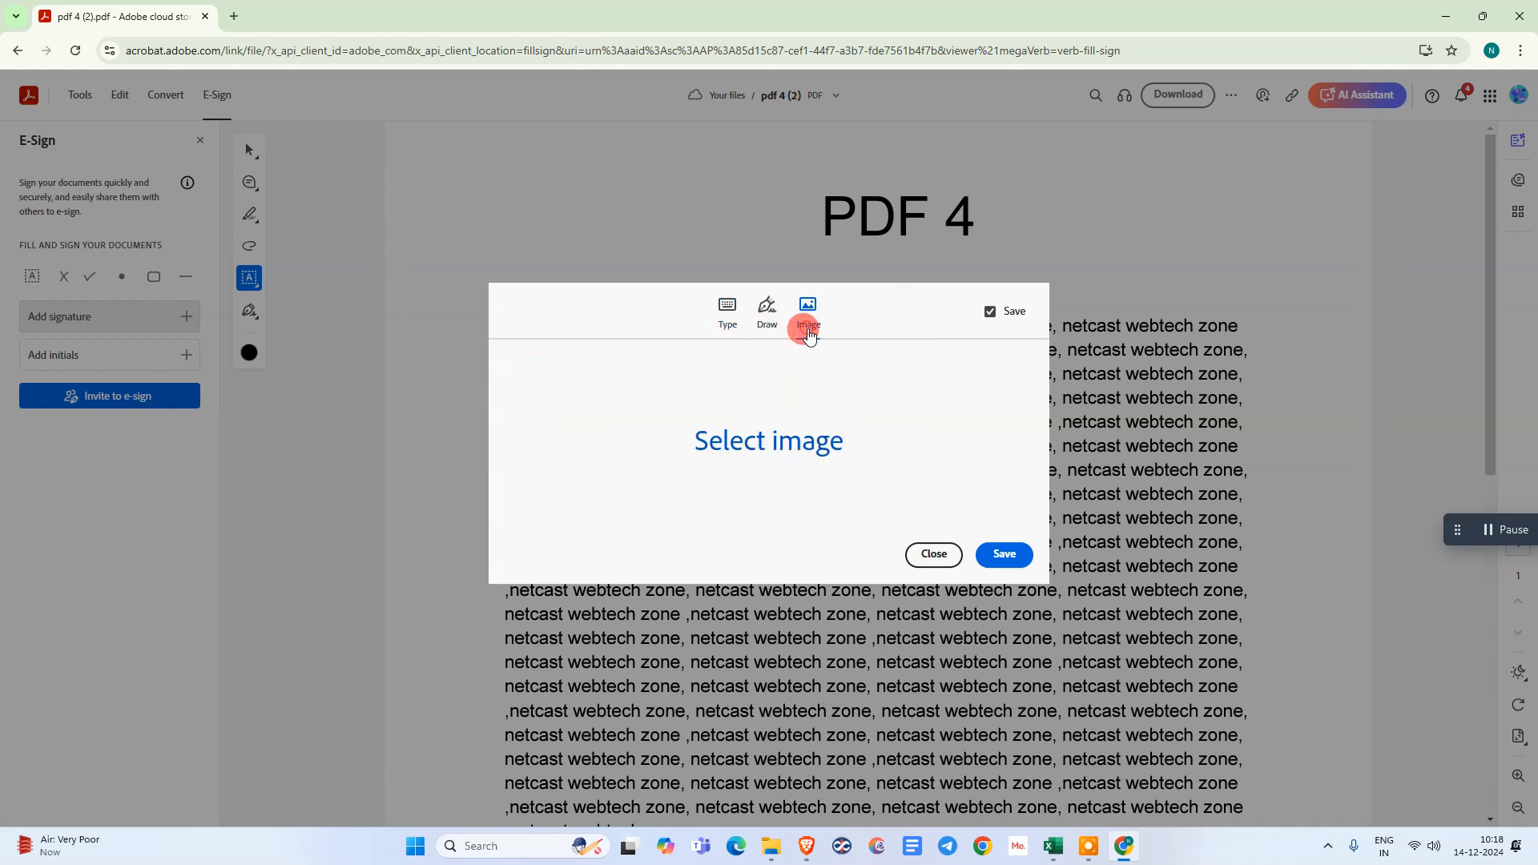
# - Try replacing the suggested typed signature with "dsfefwfwef" and clear it
pyautogui.click(721, 322)
pyautogui.moveTo(931, 437); pyautogui.dragTo(560, 437)
pyautogui.write('dsfefwfwef')
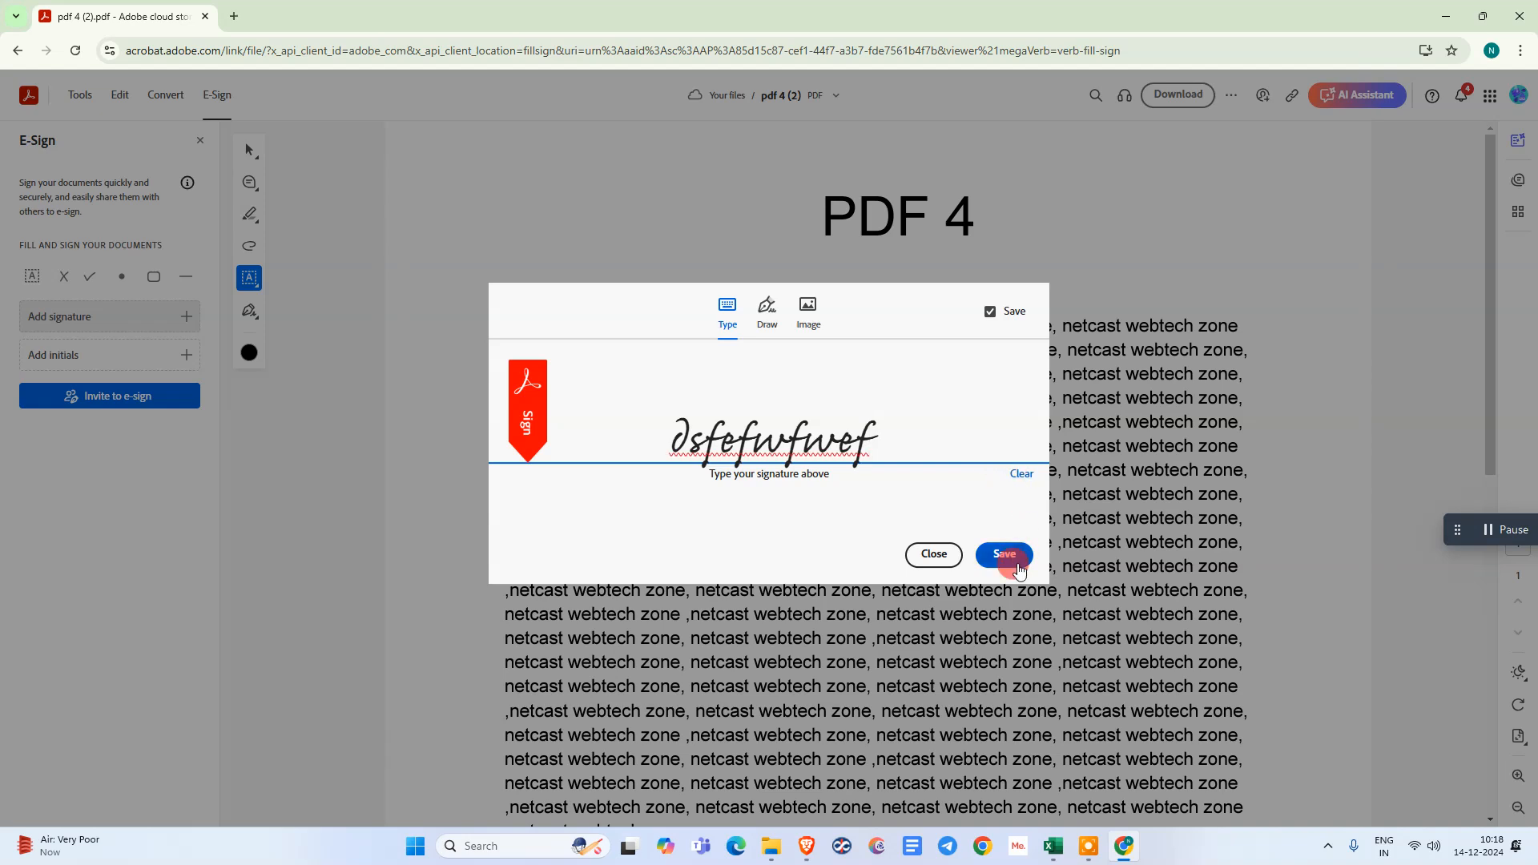
pyautogui.click(1023, 476)
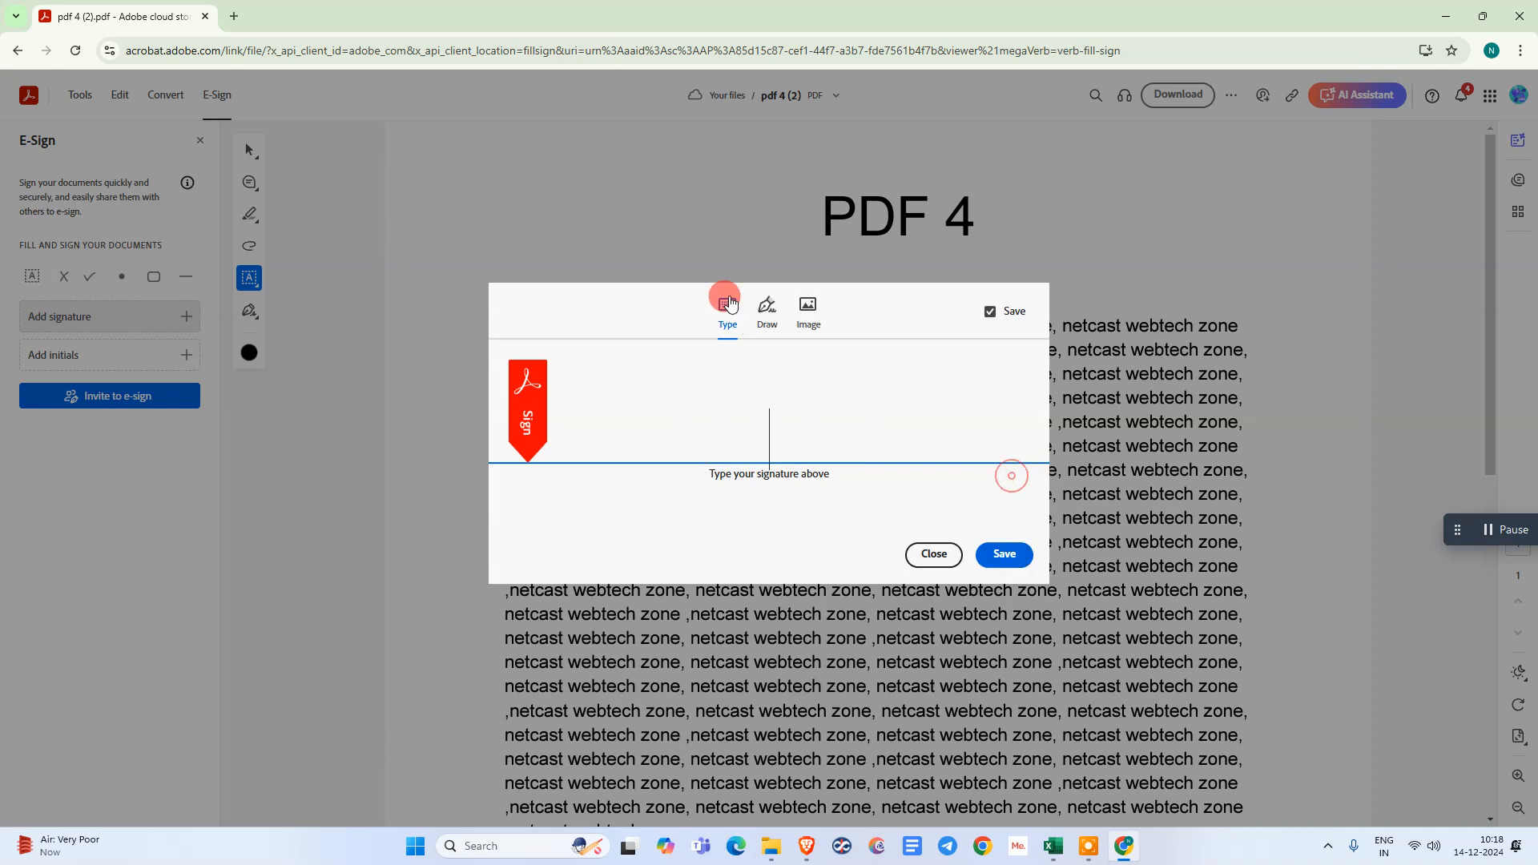
# - Try drawing a freehand signature and clear the drawing
pyautogui.click(768, 321)
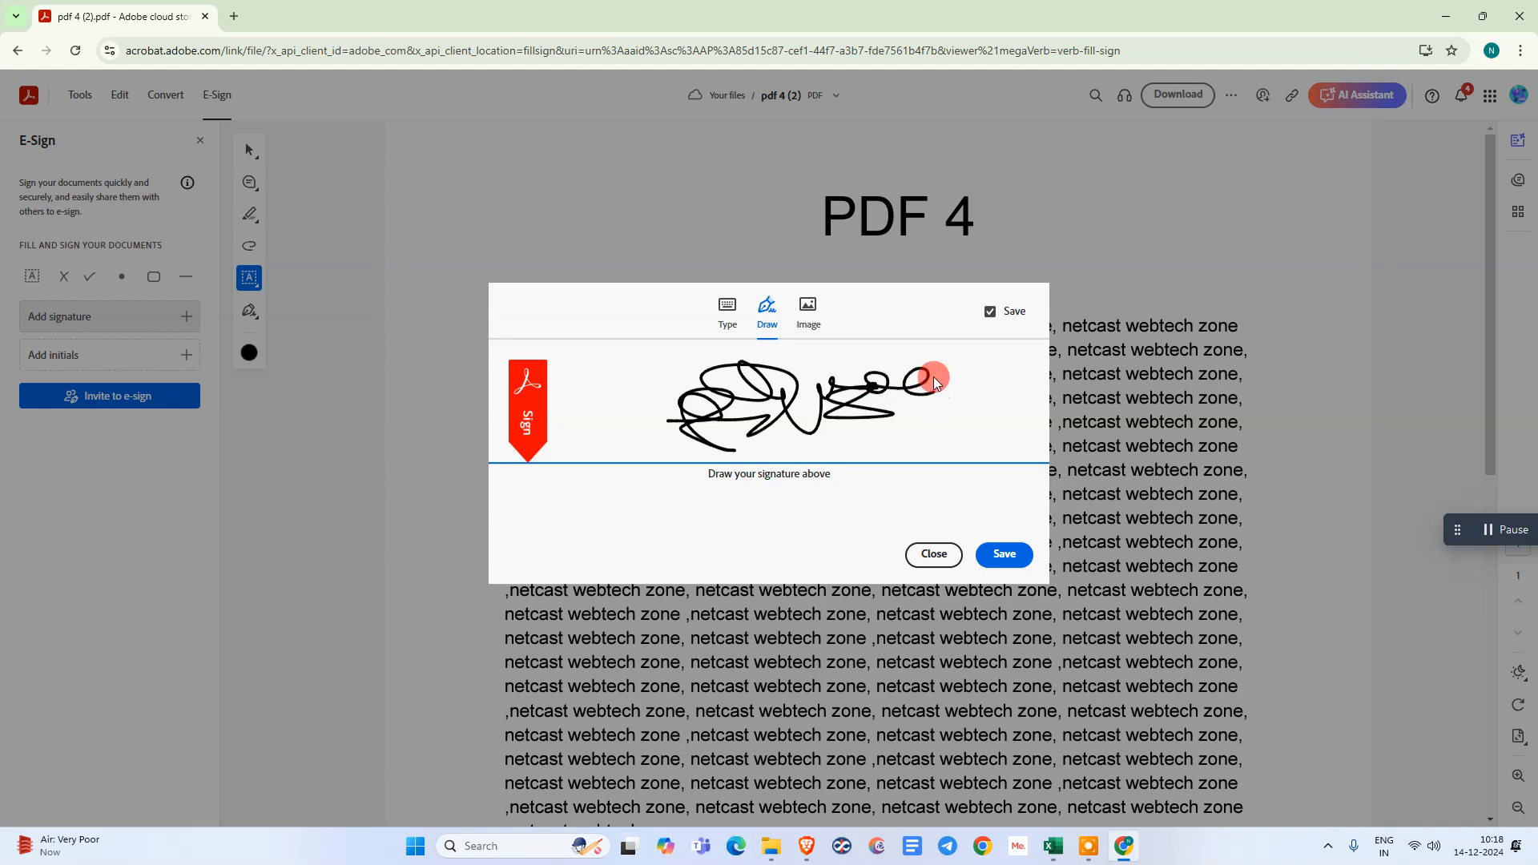
pyautogui.moveTo(946, 383)
pyautogui.mouseDown()
pyautogui.moveTo(732, 436)
pyautogui.moveTo(910, 408)
pyautogui.moveTo(756, 453)
pyautogui.mouseUp()
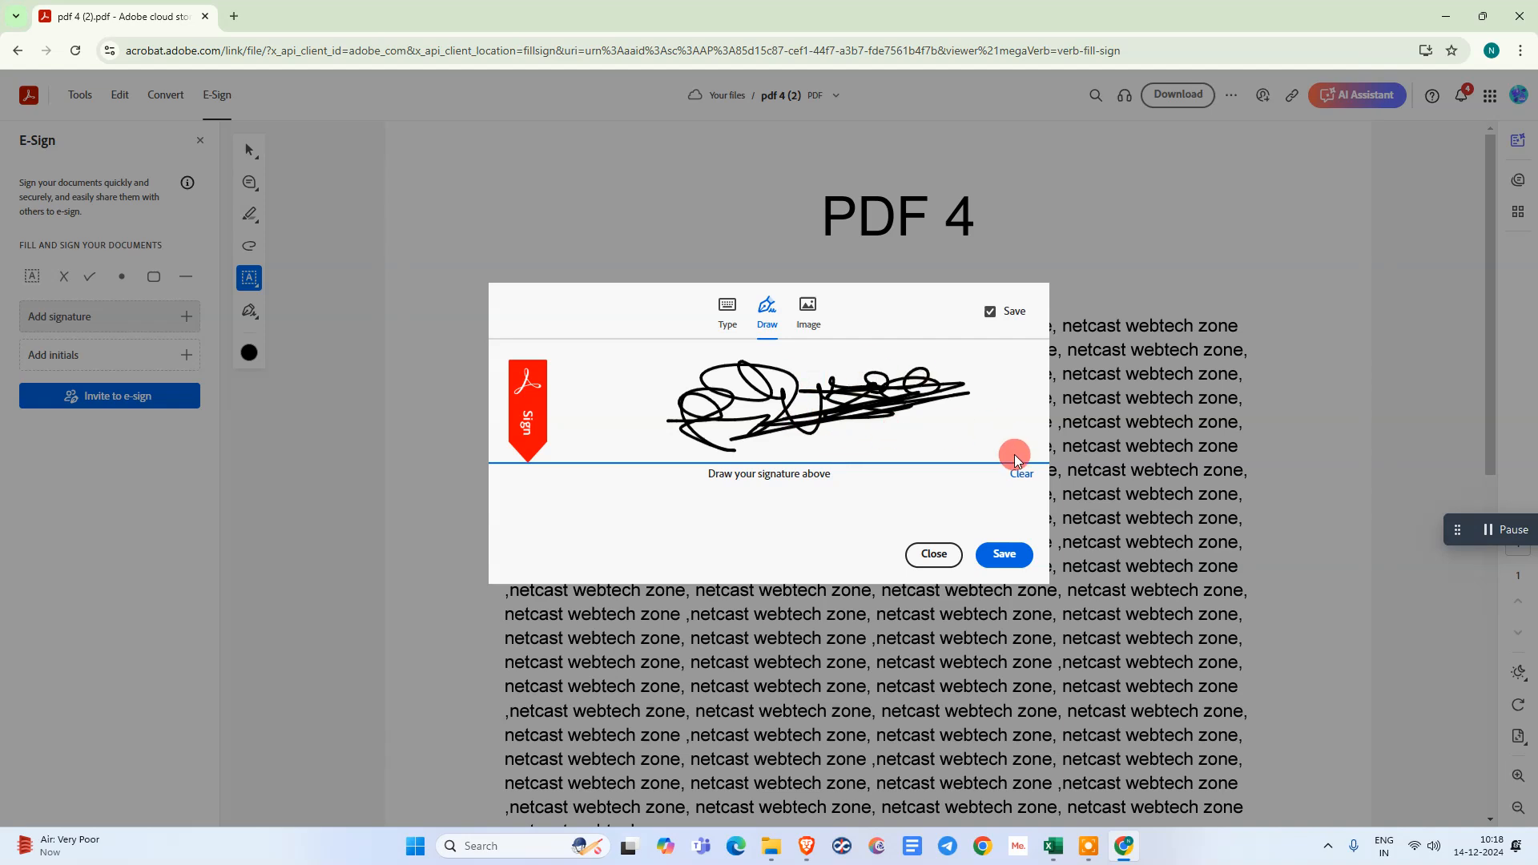
pyautogui.click(1021, 474)
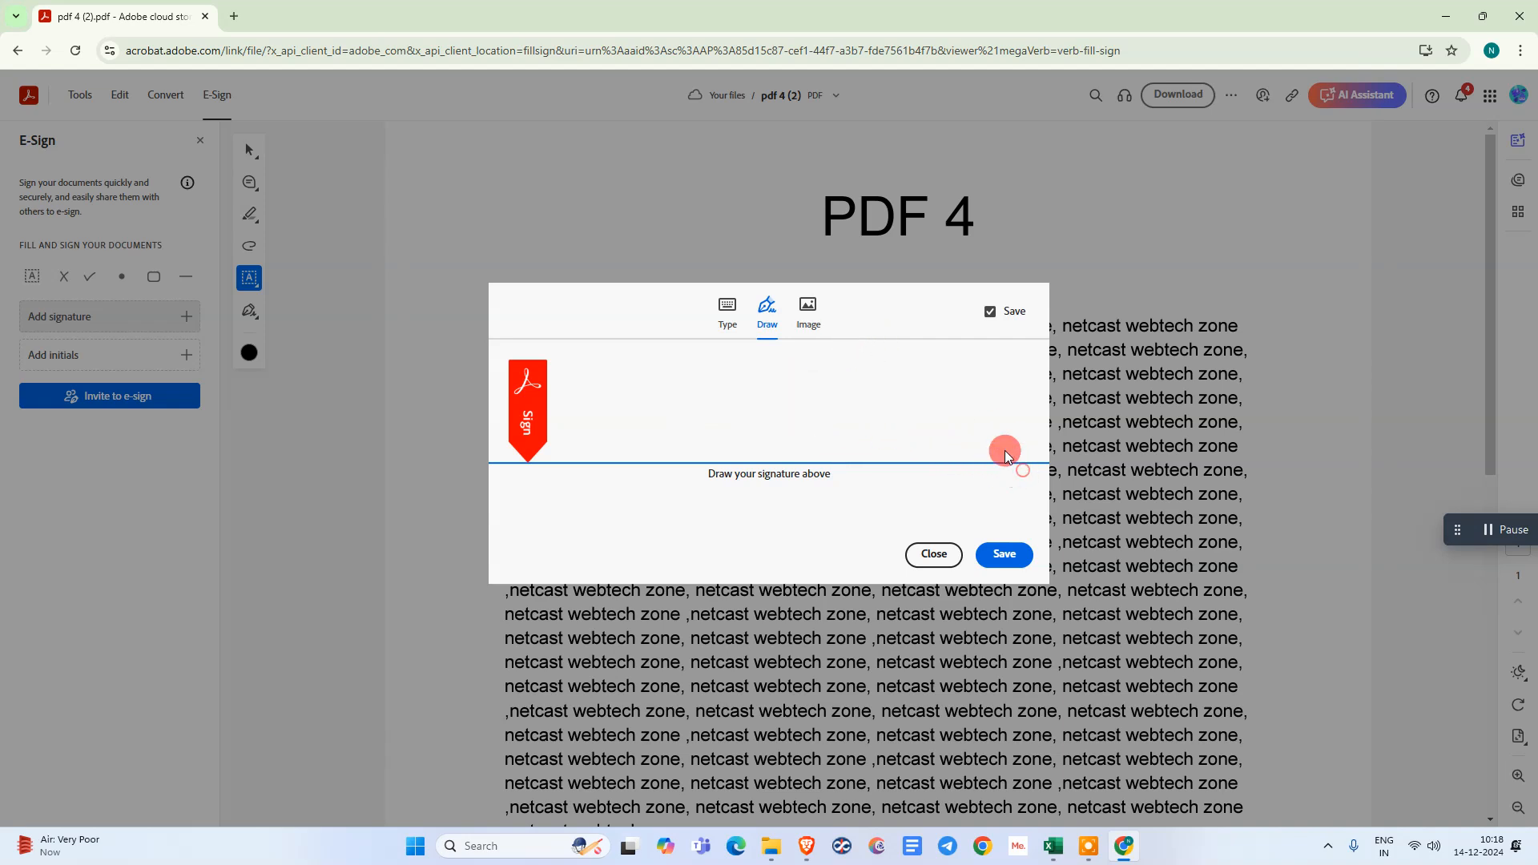
# - Load the image file "sample signature" as the signature and save it
pyautogui.click(807, 317)
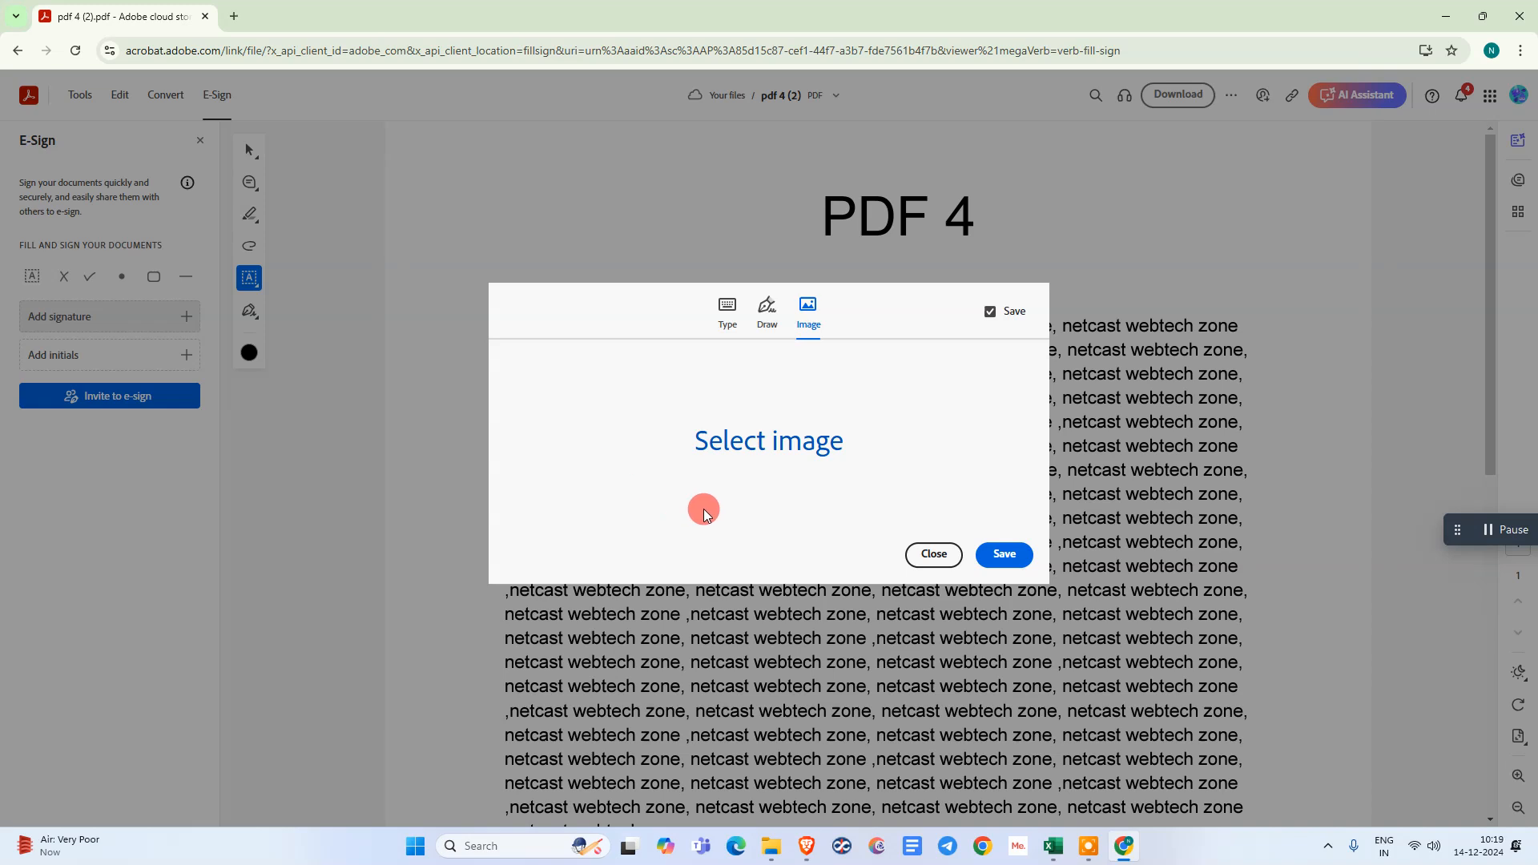
pyautogui.click(736, 443)
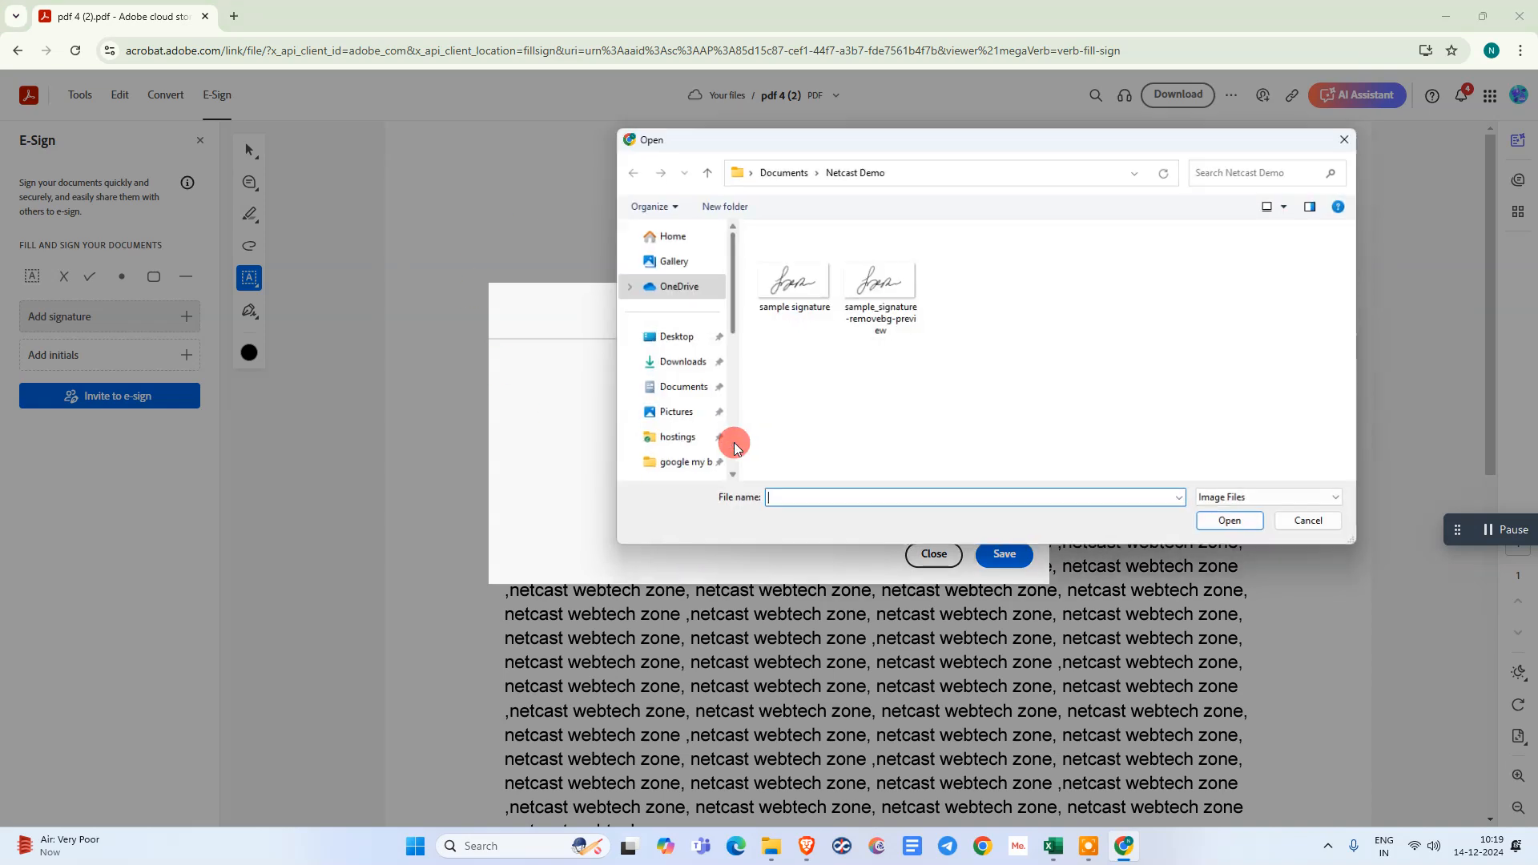
pyautogui.moveTo(944, 151); pyautogui.dragTo(771, 147)
pyautogui.click(618, 284)
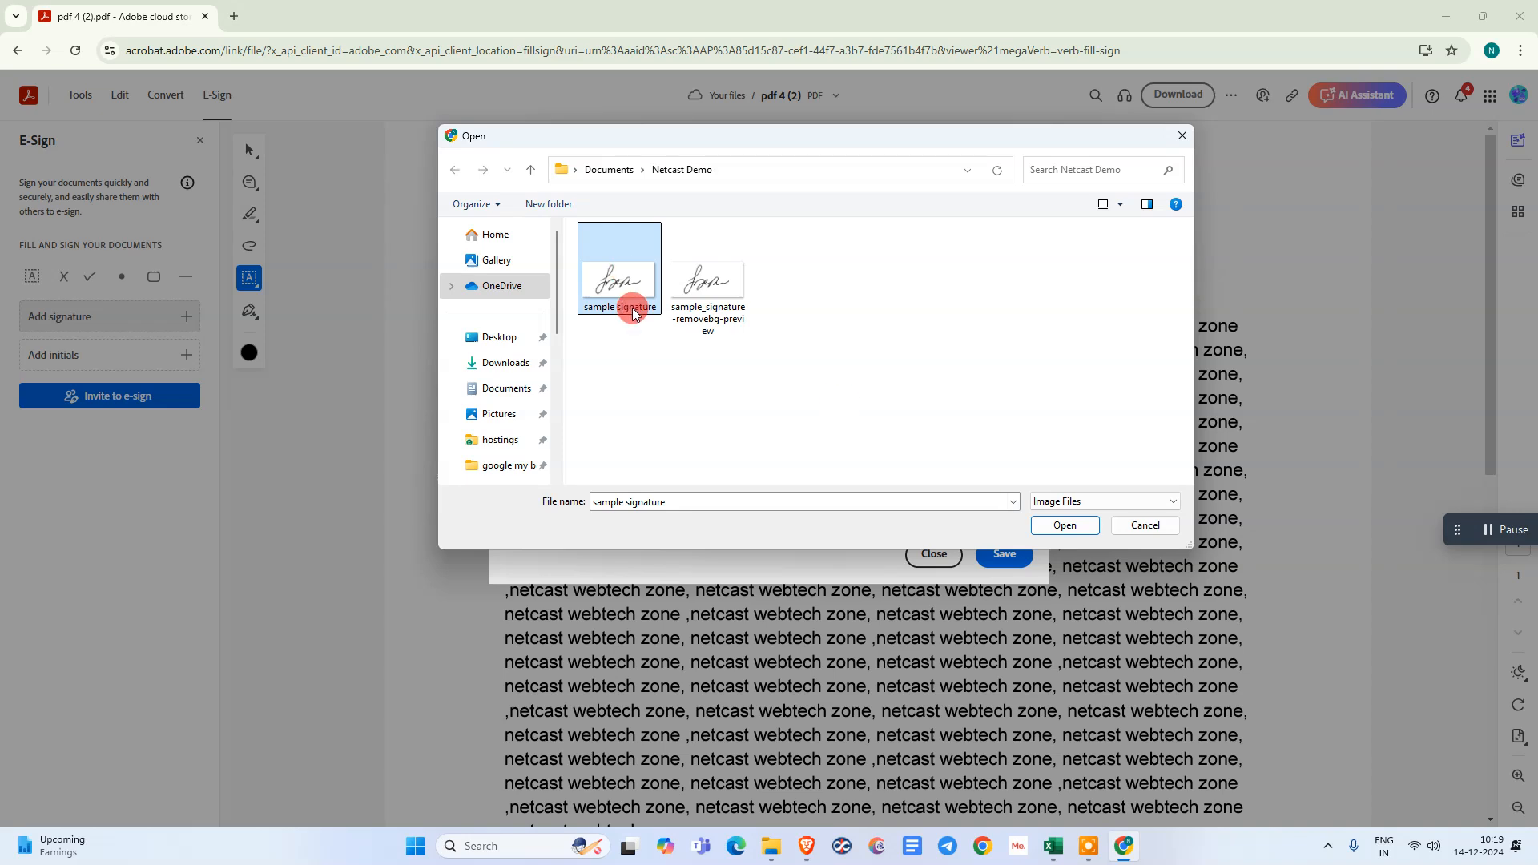
pyautogui.click(1063, 526)
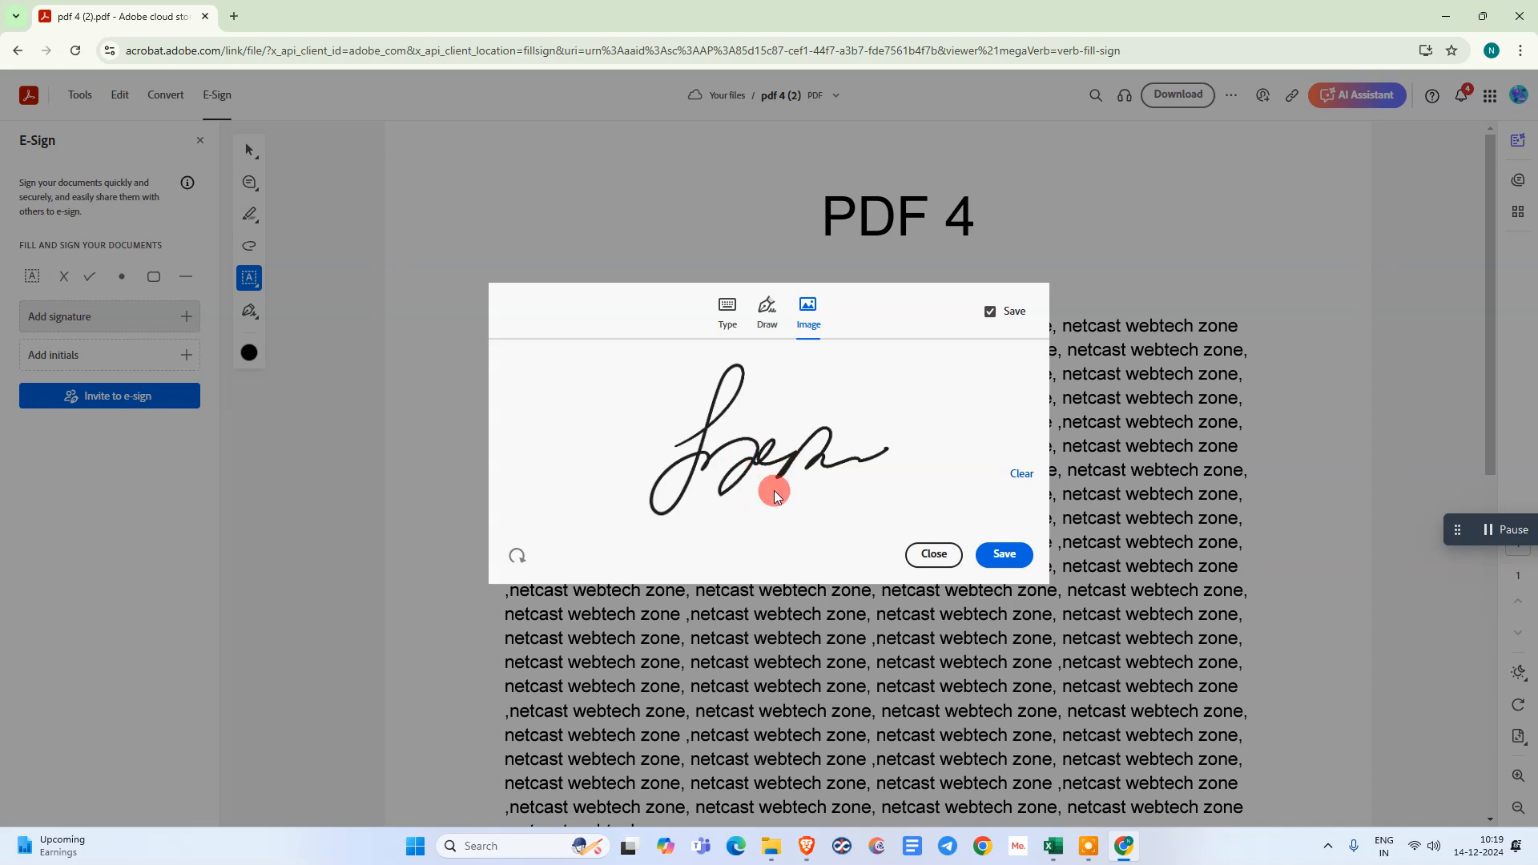
pyautogui.click(1003, 556)
# - Place the signature in the blank area below the body text and enlarge it by six size steps
pyautogui.scroll(-10, 873, 445)
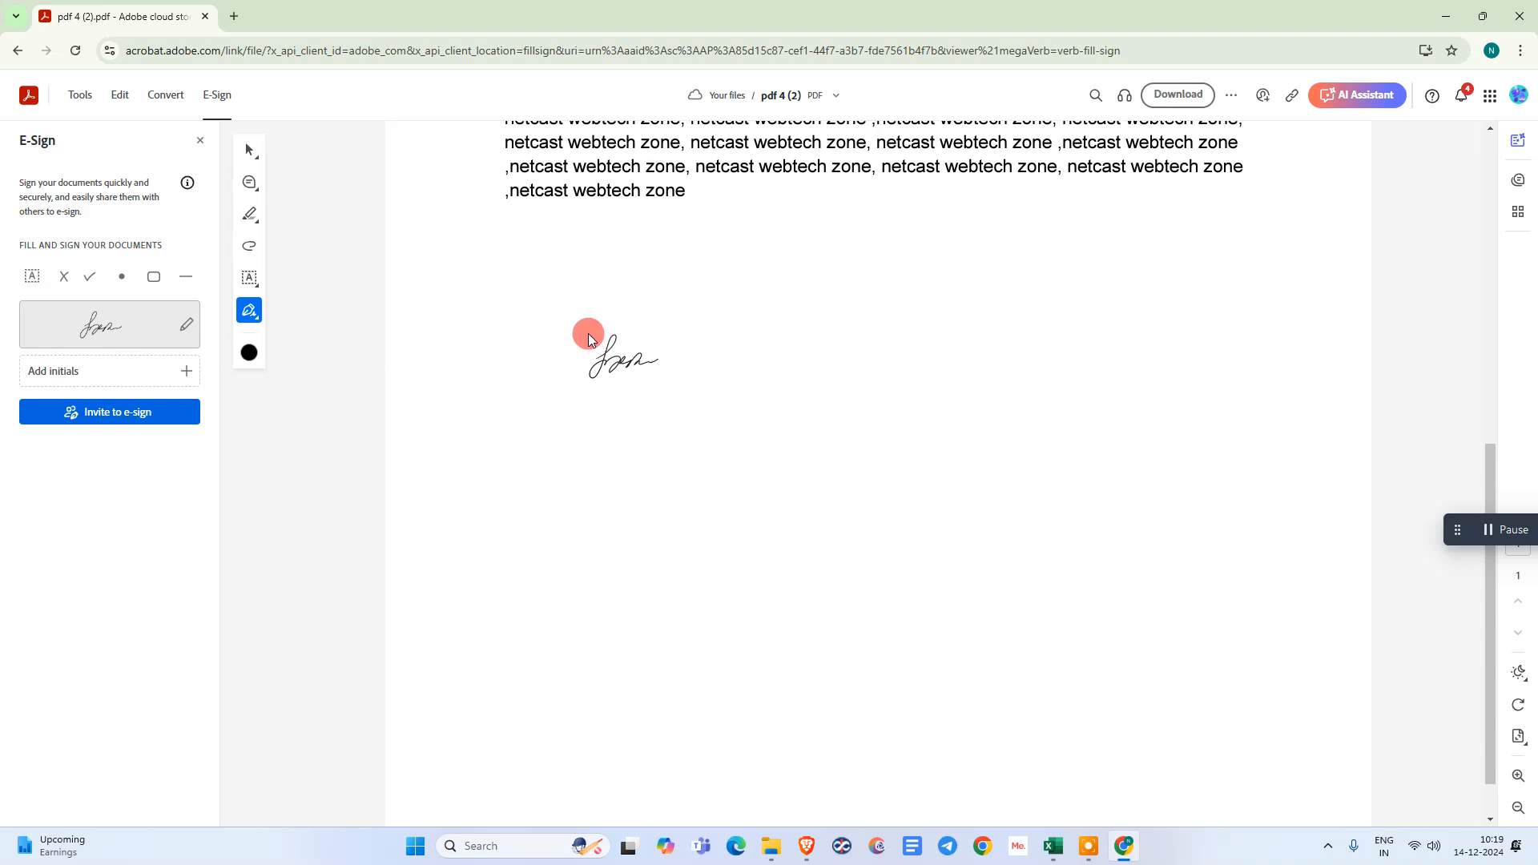
pyautogui.click(540, 319)
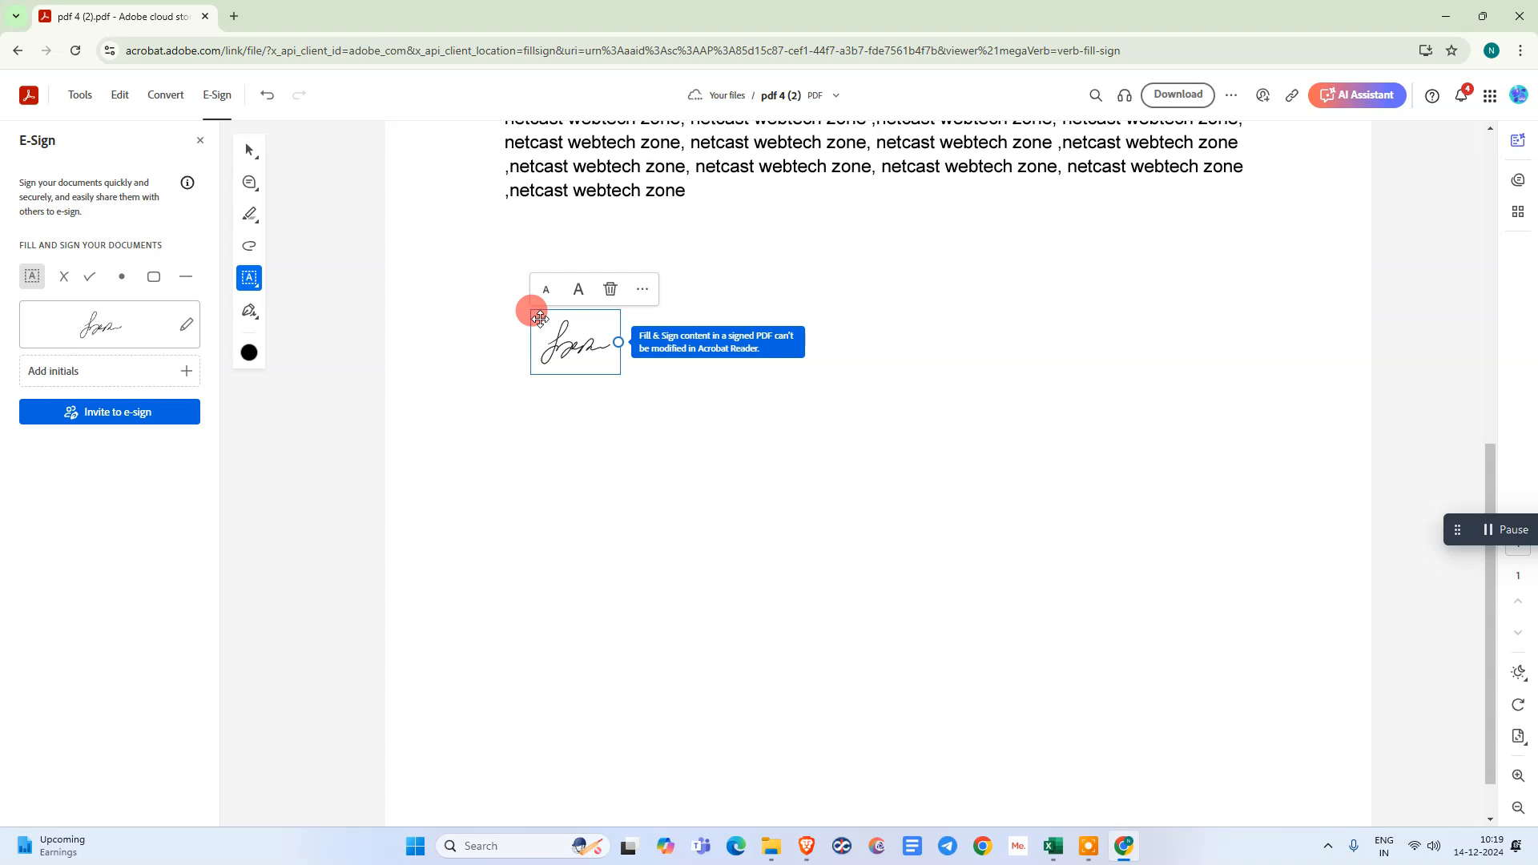
pyautogui.click(579, 295)
pyautogui.click(579, 282)
pyautogui.click(580, 276)
pyautogui.click(579, 266)
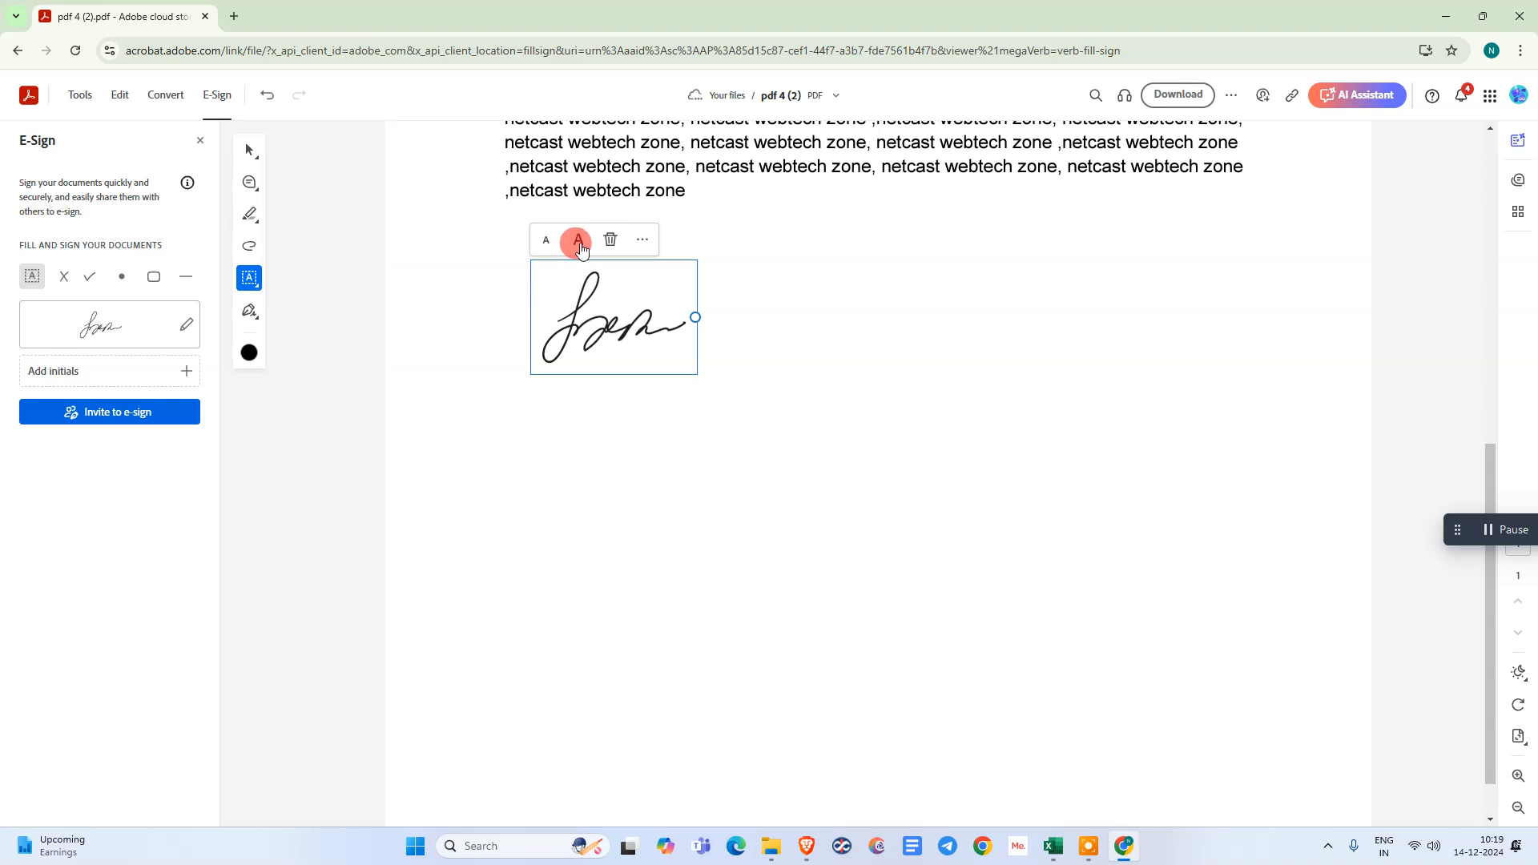
pyautogui.click(579, 238)
pyautogui.click(575, 222)
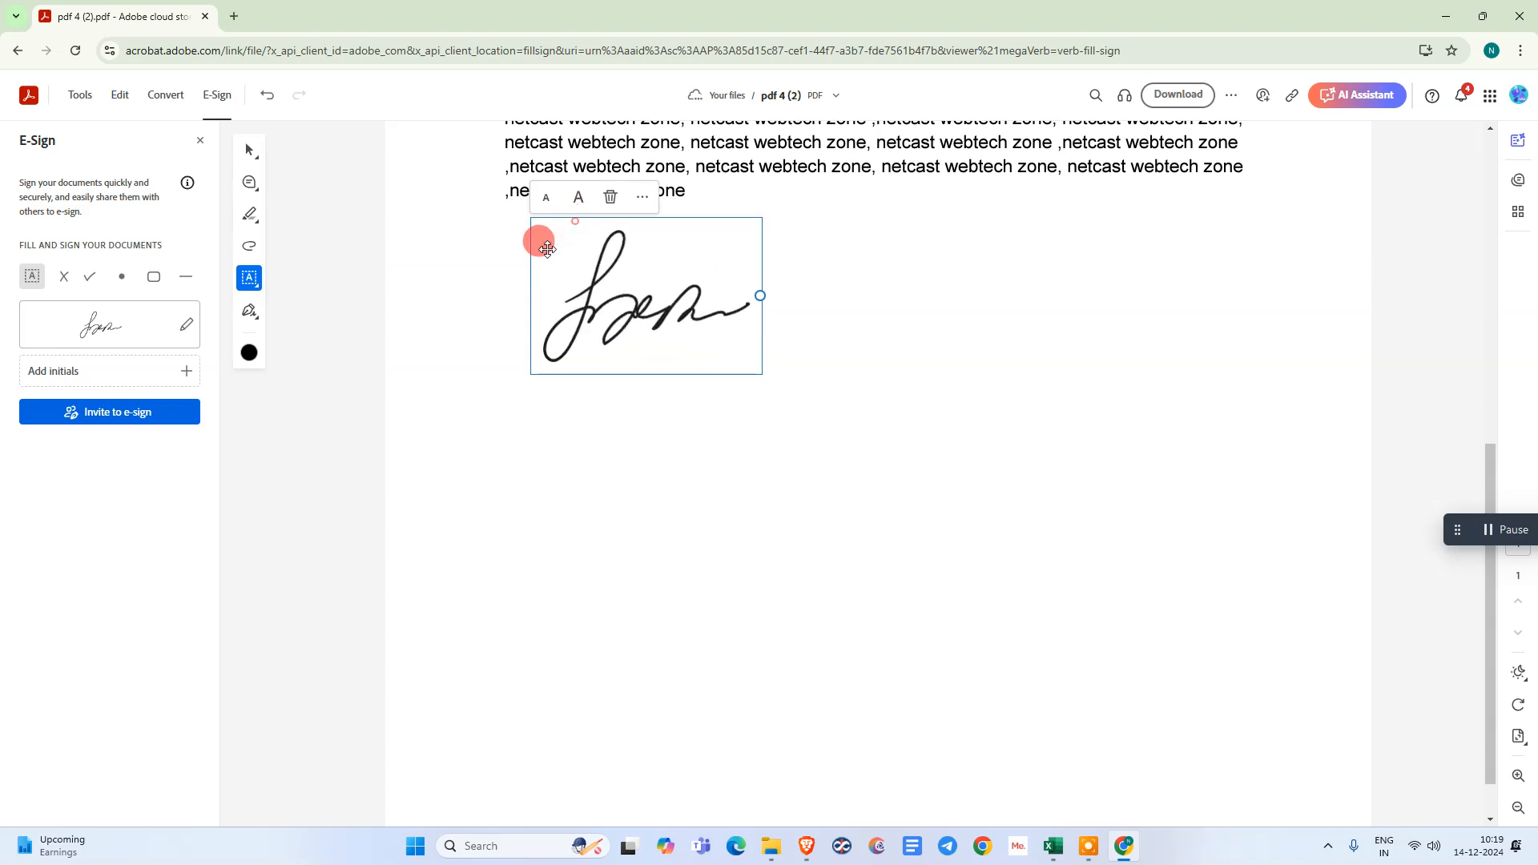
# - Shrink the placed signature by five size steps and open its options for switching to another mark type
pyautogui.click(544, 197)
pyautogui.click(543, 228)
pyautogui.click(541, 243)
pyautogui.click(542, 255)
pyautogui.click(540, 276)
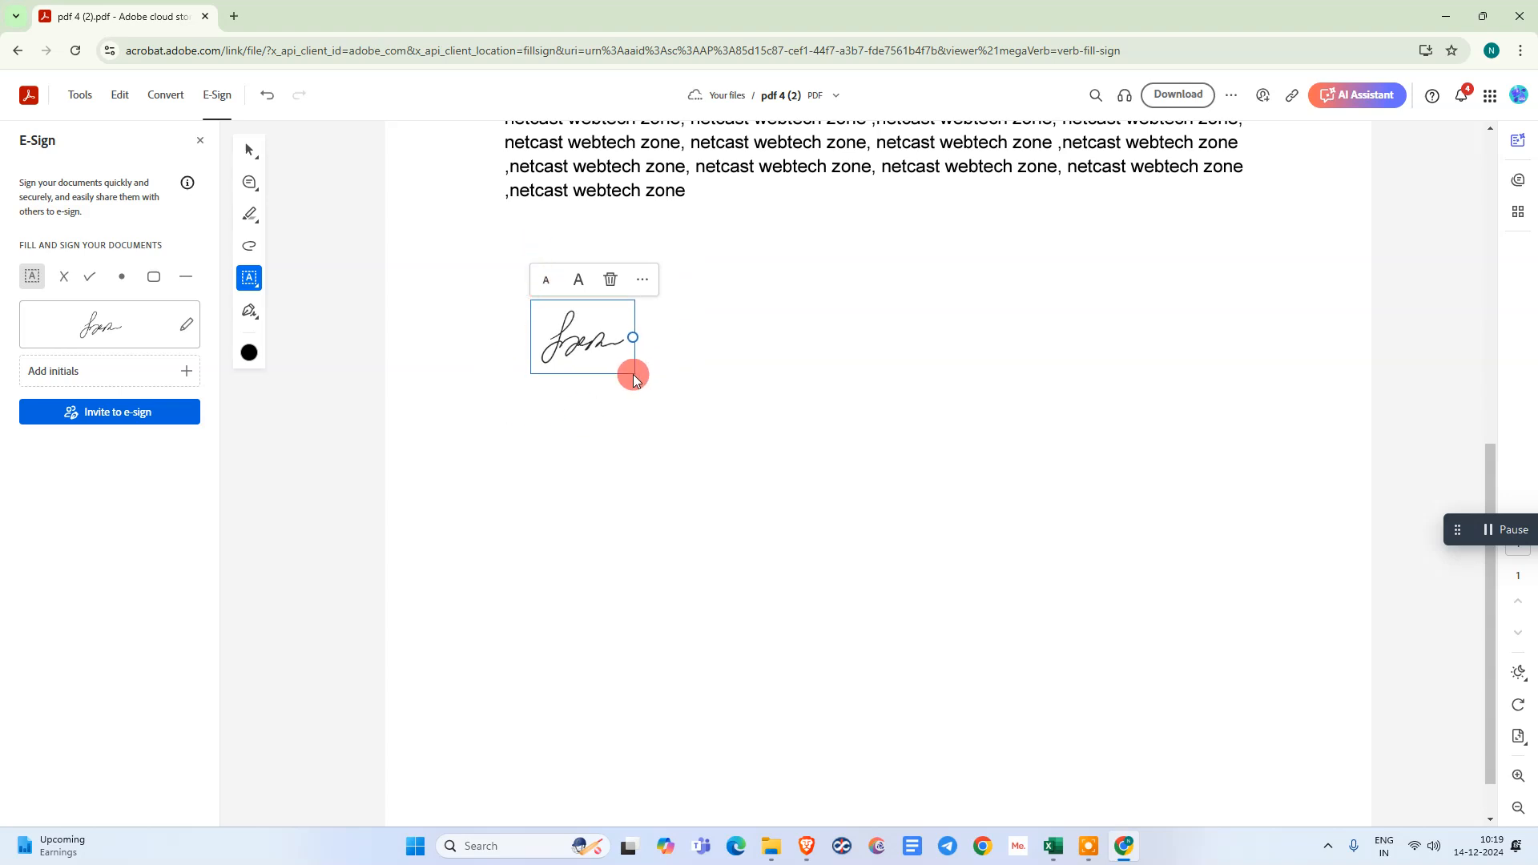
pyautogui.click(641, 280)
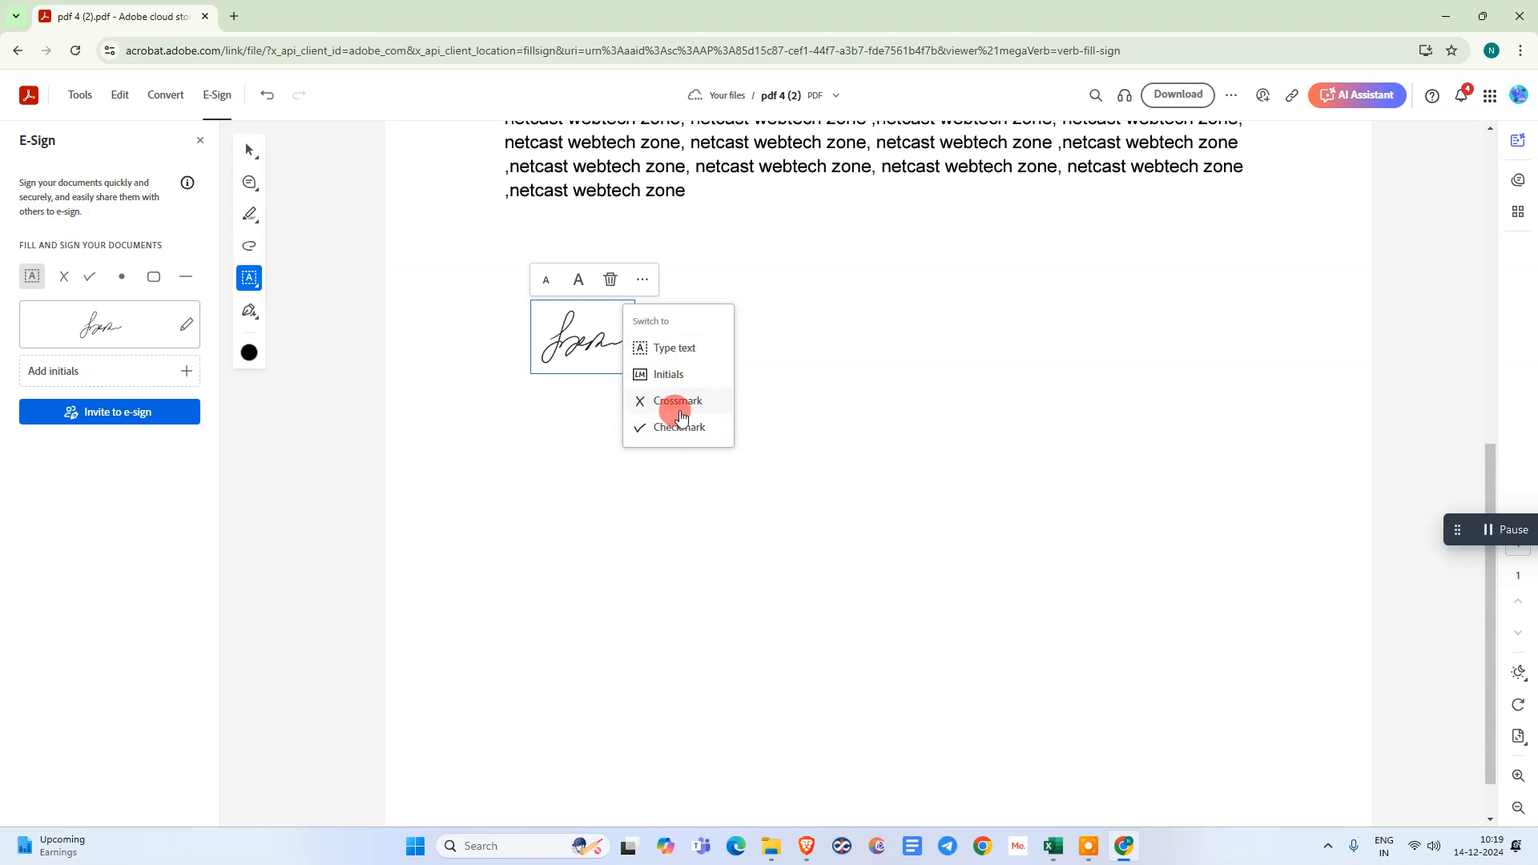
# - Switch the placed signature to a text field, clear it and discard the empty field
pyautogui.click(676, 349)
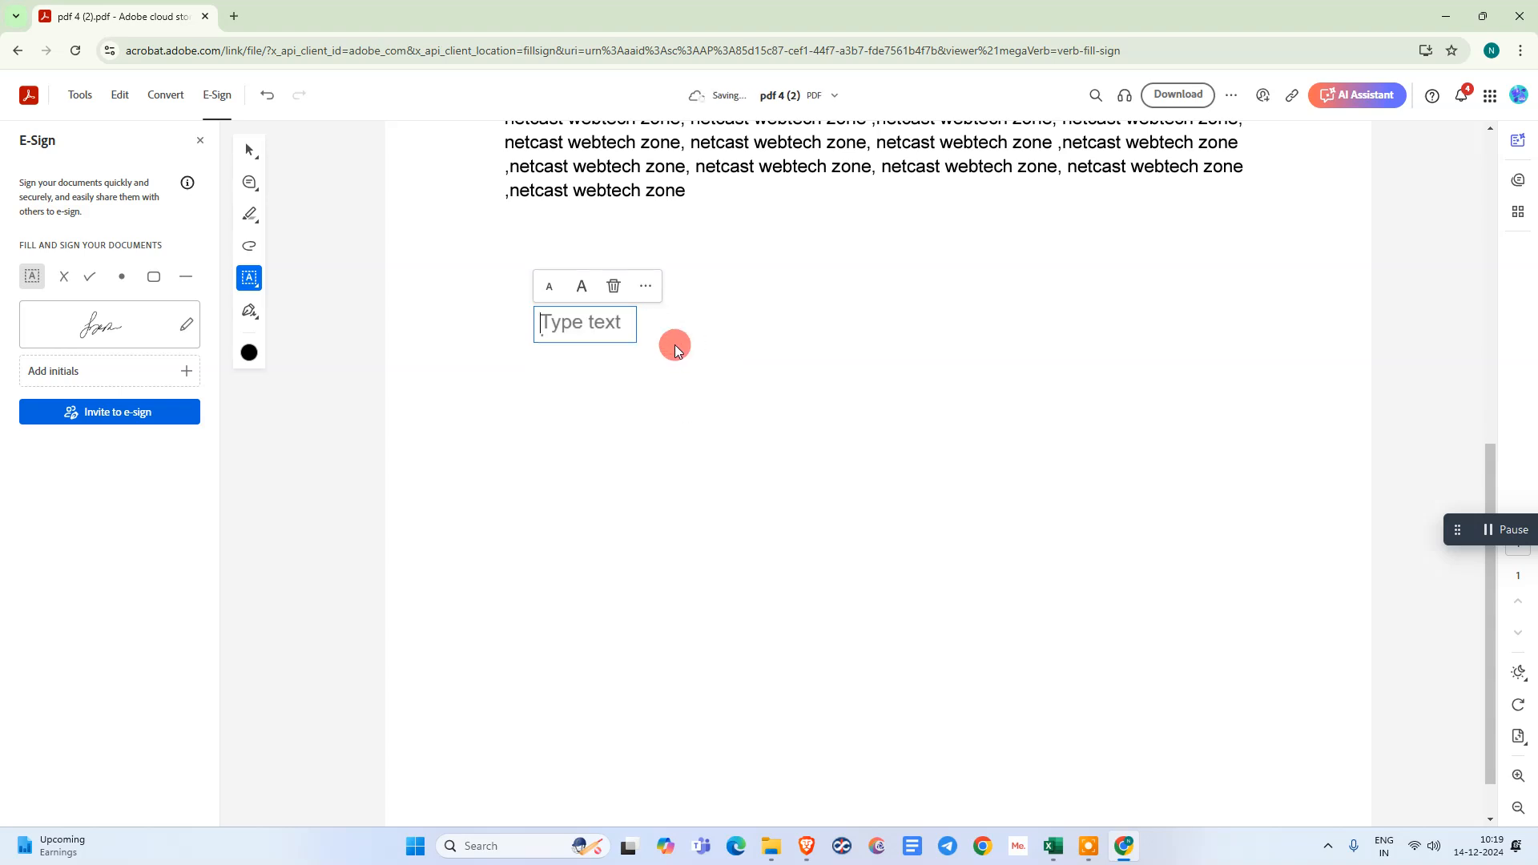
pyautogui.press('BackSpace')
pyautogui.press('BackSpace')
pyautogui.press('BackSpace')
pyautogui.press('BackSpace')
pyautogui.press('BackSpace')
pyautogui.press('BackSpace')
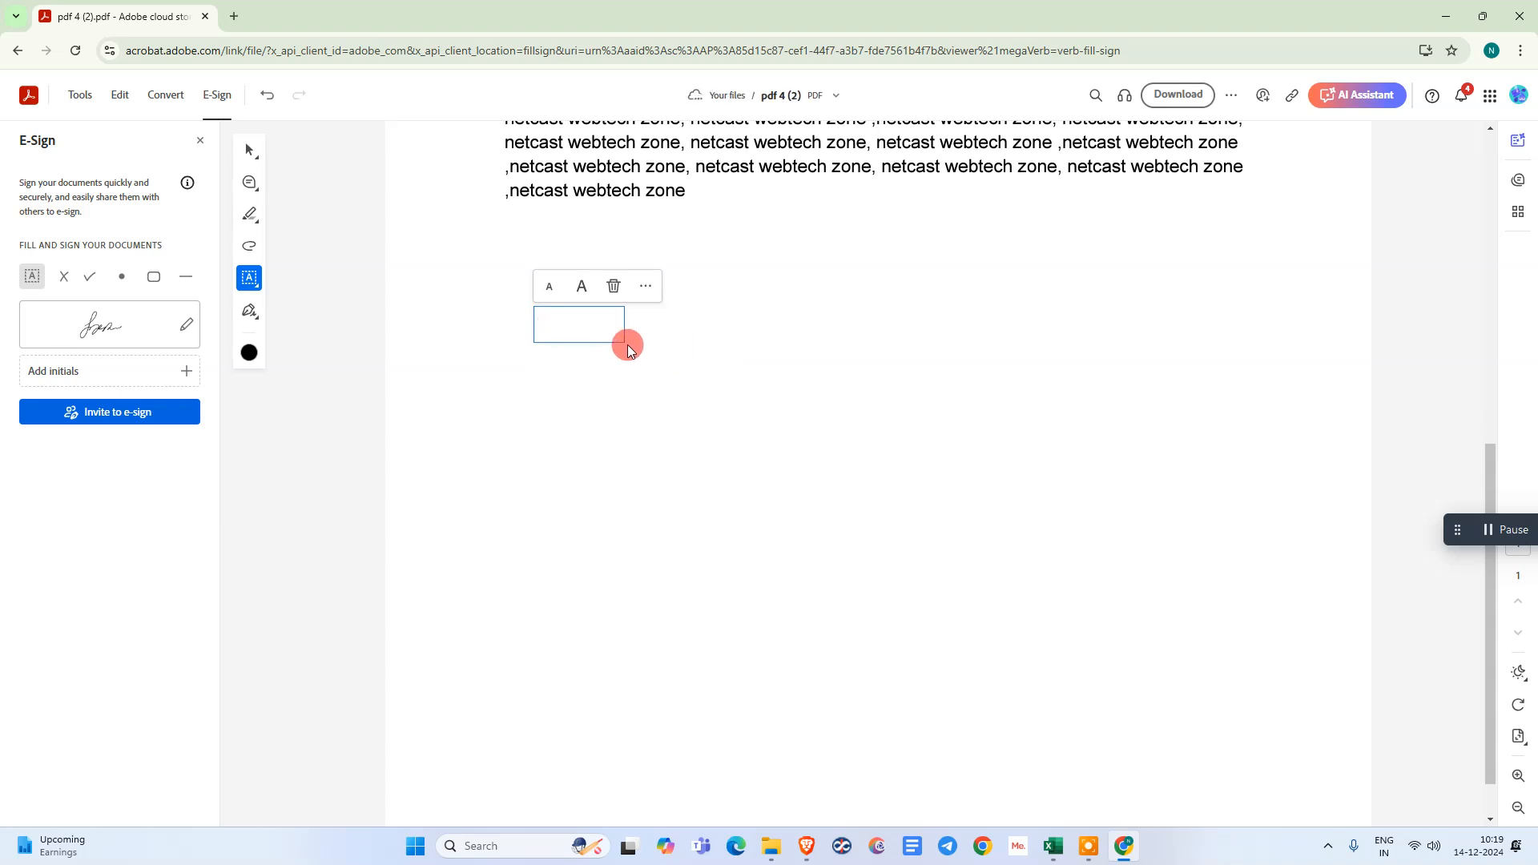
pyautogui.click(656, 351)
pyautogui.press('Escape')
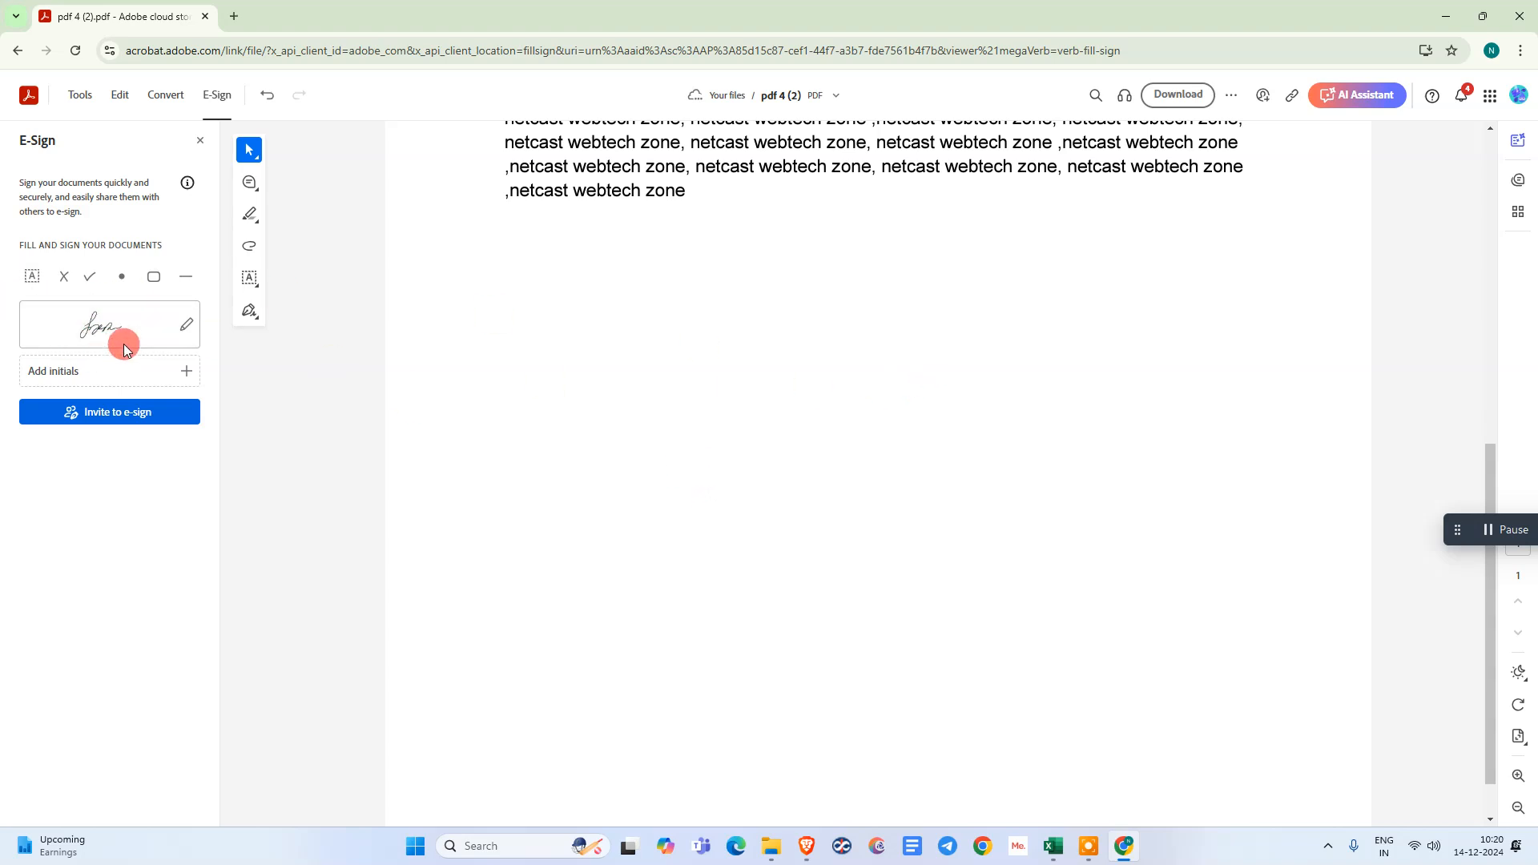
# - Place the saved signature again in the blank area below the body text and enlarge it
pyautogui.click(90, 335)
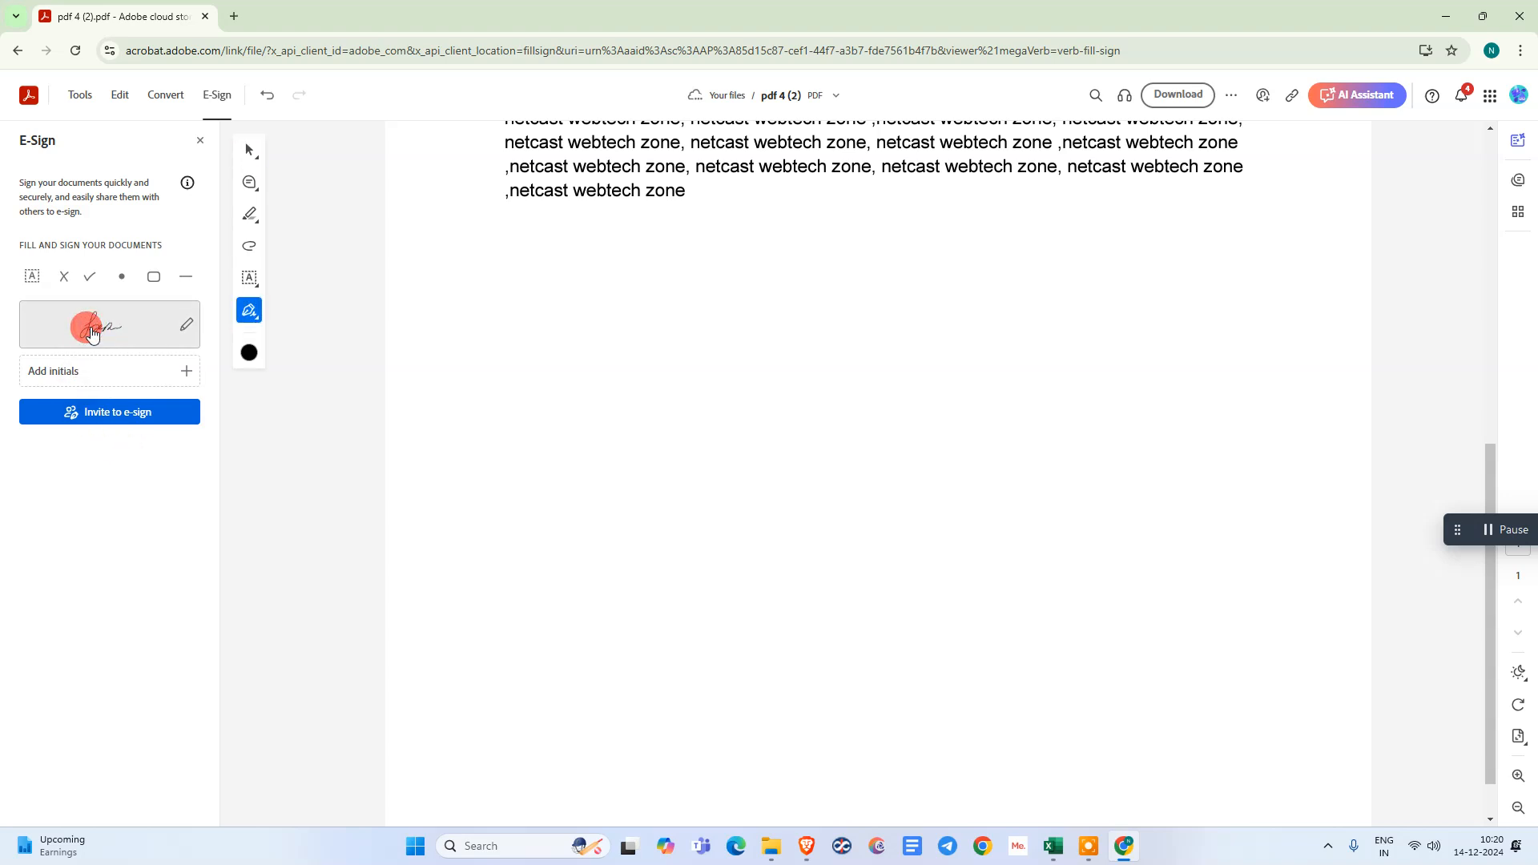
pyautogui.click(663, 399)
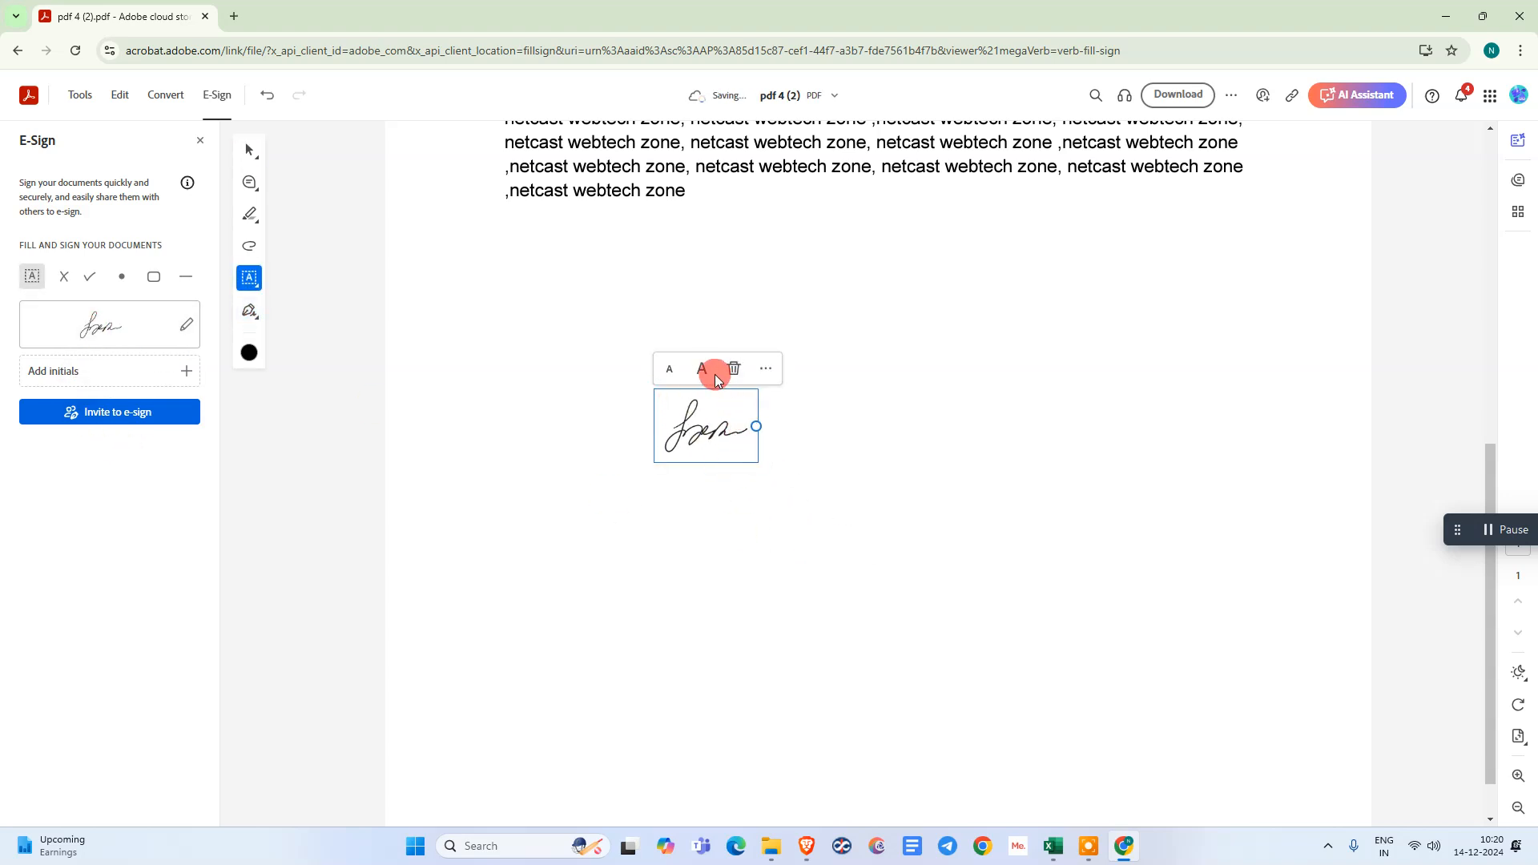
pyautogui.click(707, 371)
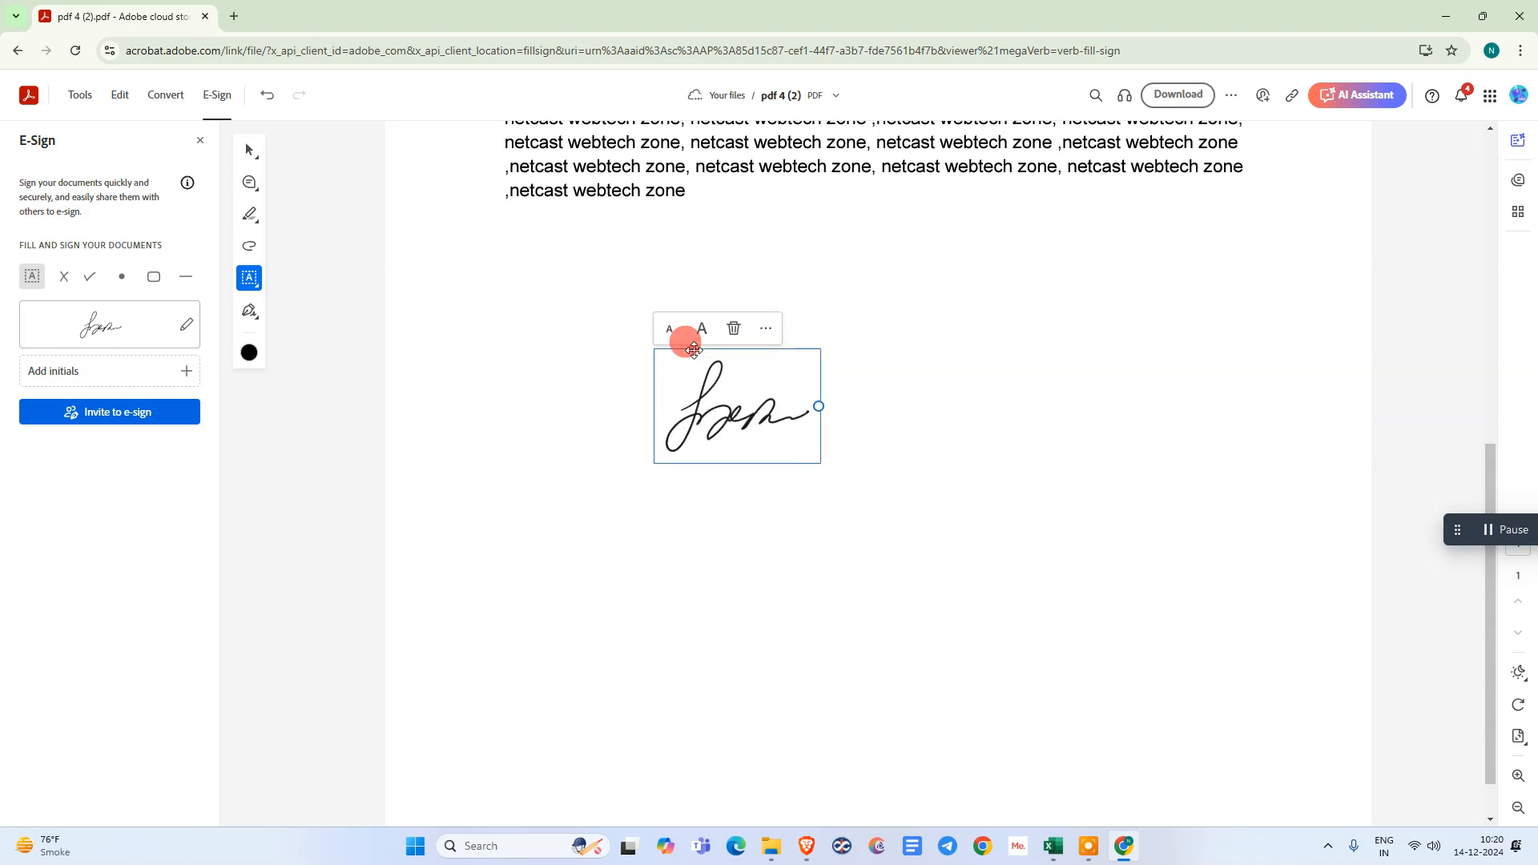
# - Review the type, draw and image options for editing the saved signature and close the dialog without saving
pyautogui.click(186, 328)
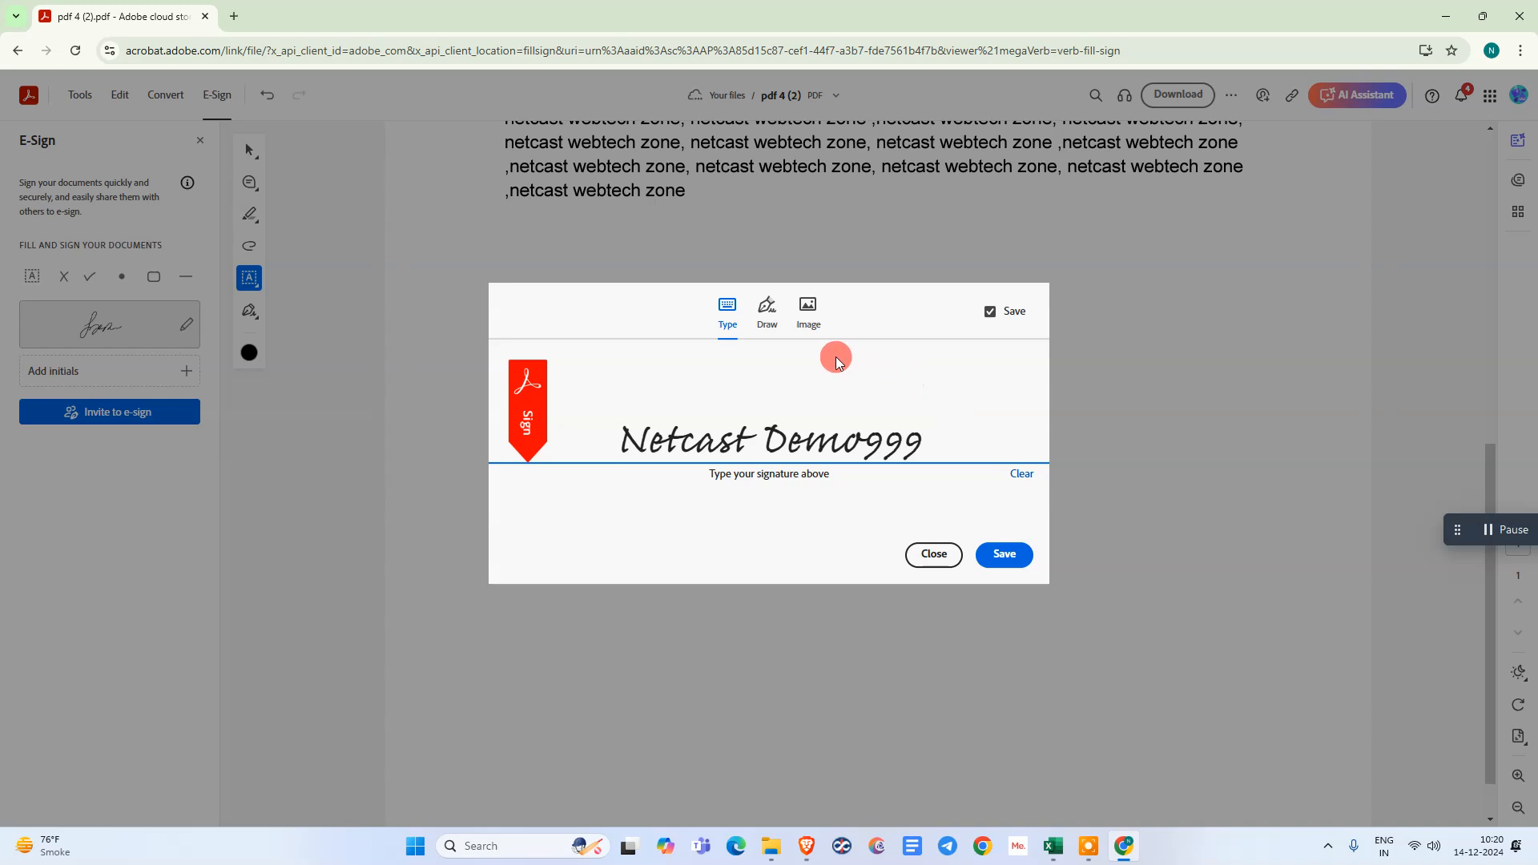
pyautogui.click(765, 314)
pyautogui.click(809, 312)
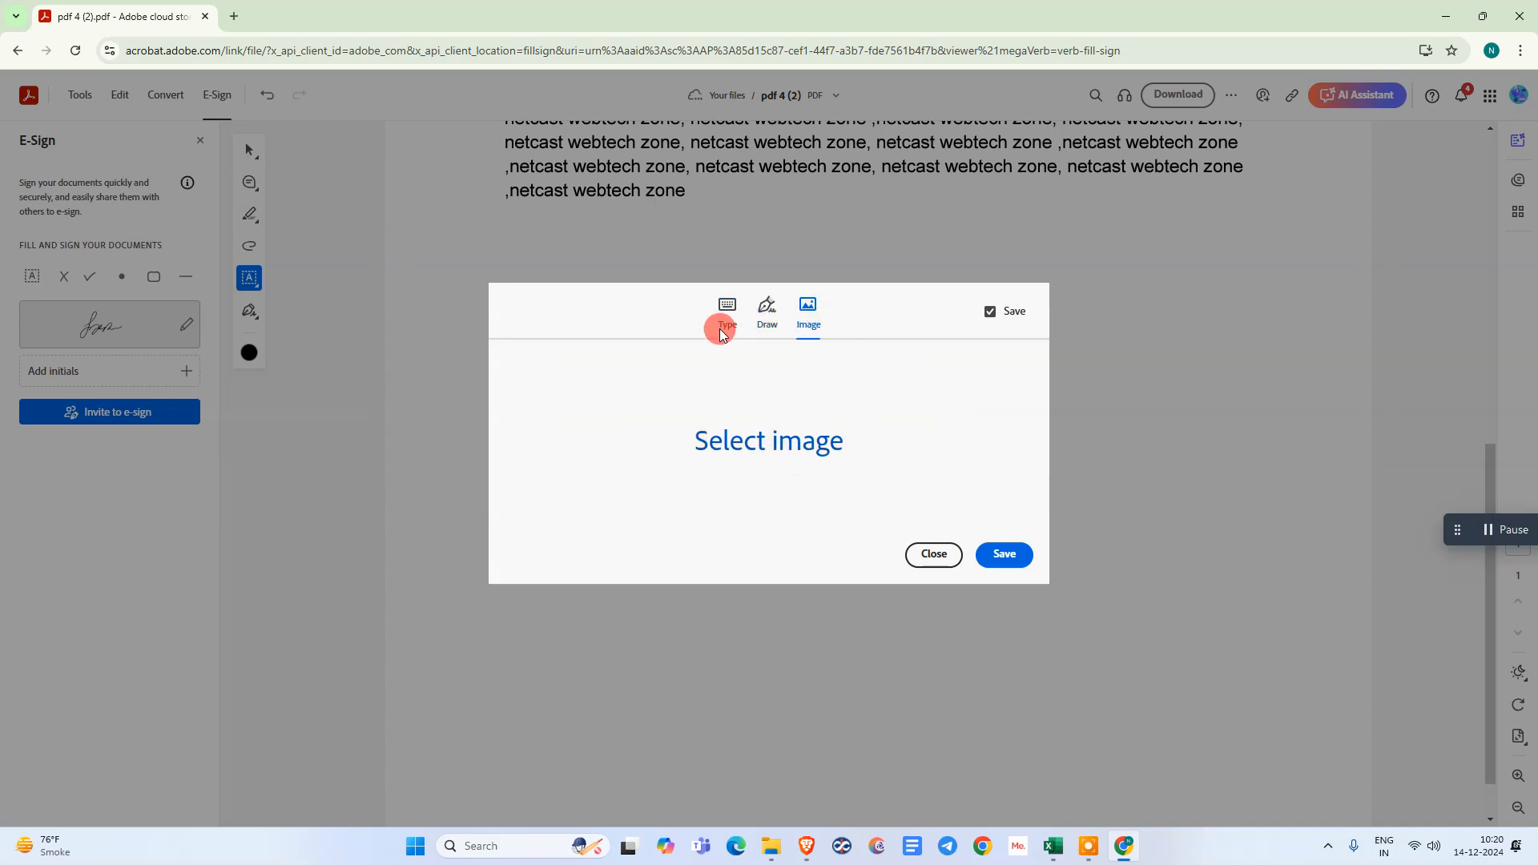
pyautogui.click(930, 555)
pyautogui.click(708, 422)
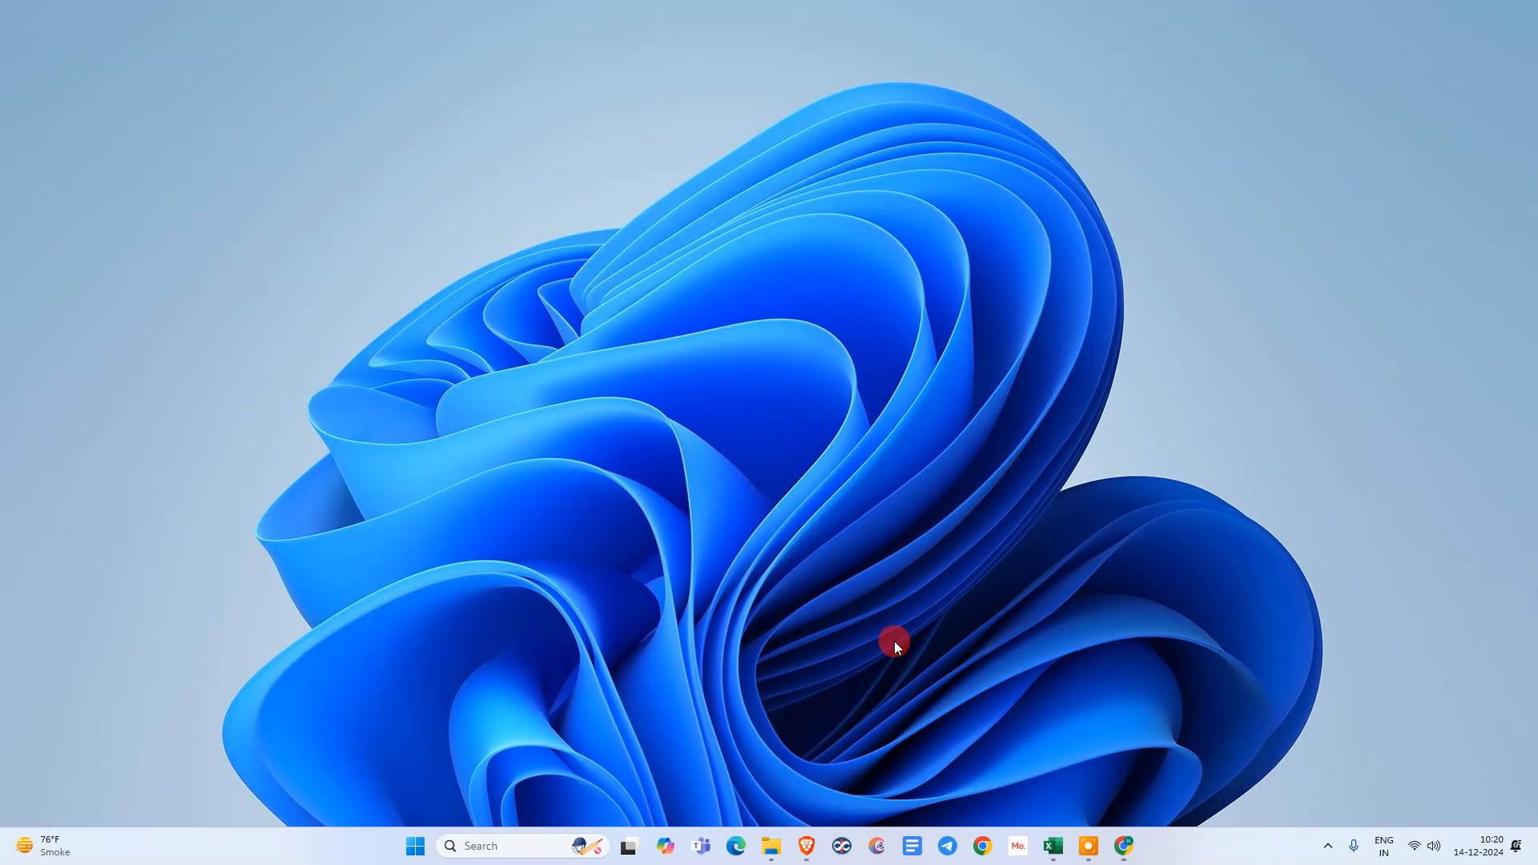